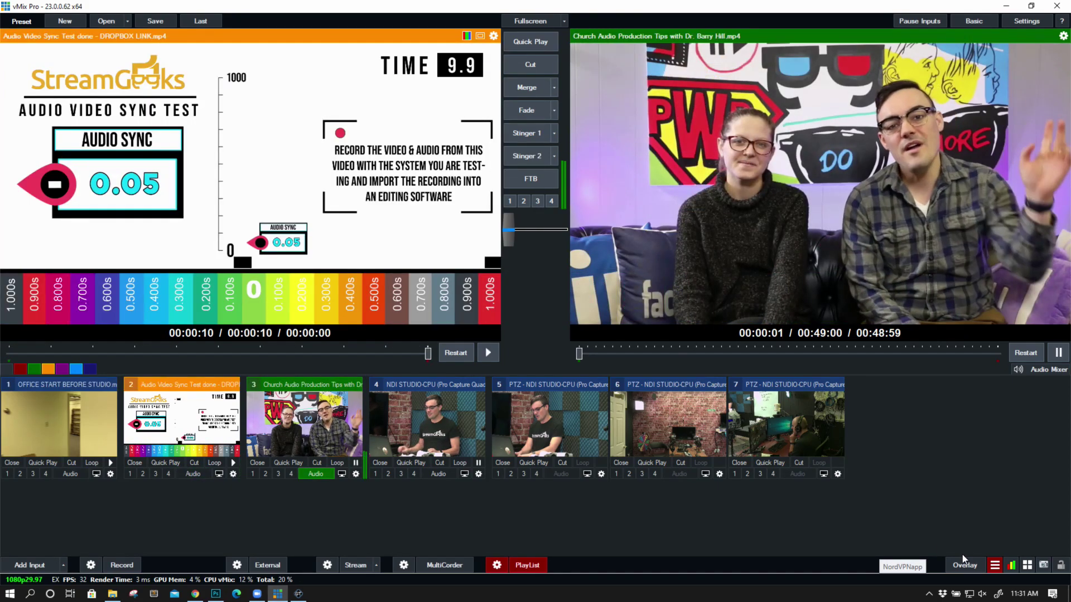
- Open the Data Sources Manager and display the CNN top stories RSS feed's headlines and links
left_click(994, 565)
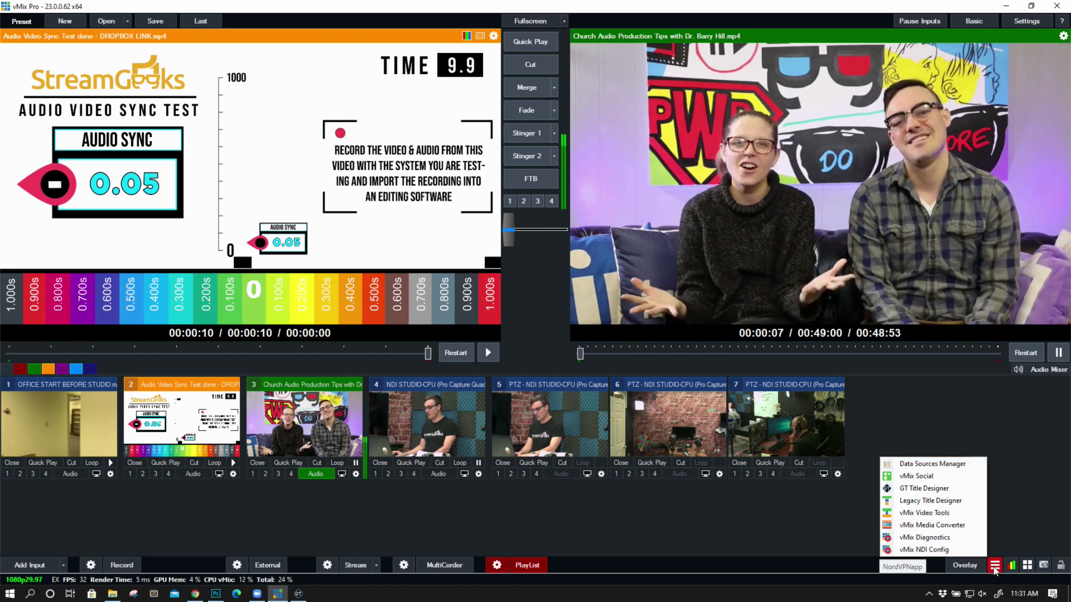
left_click(965, 465)
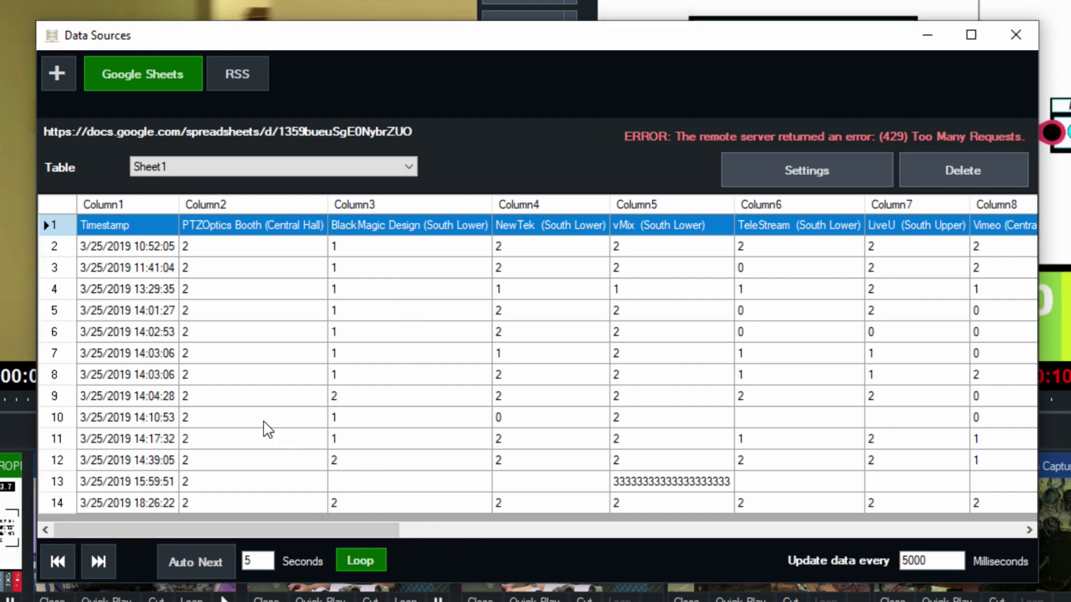
left_click(237, 72)
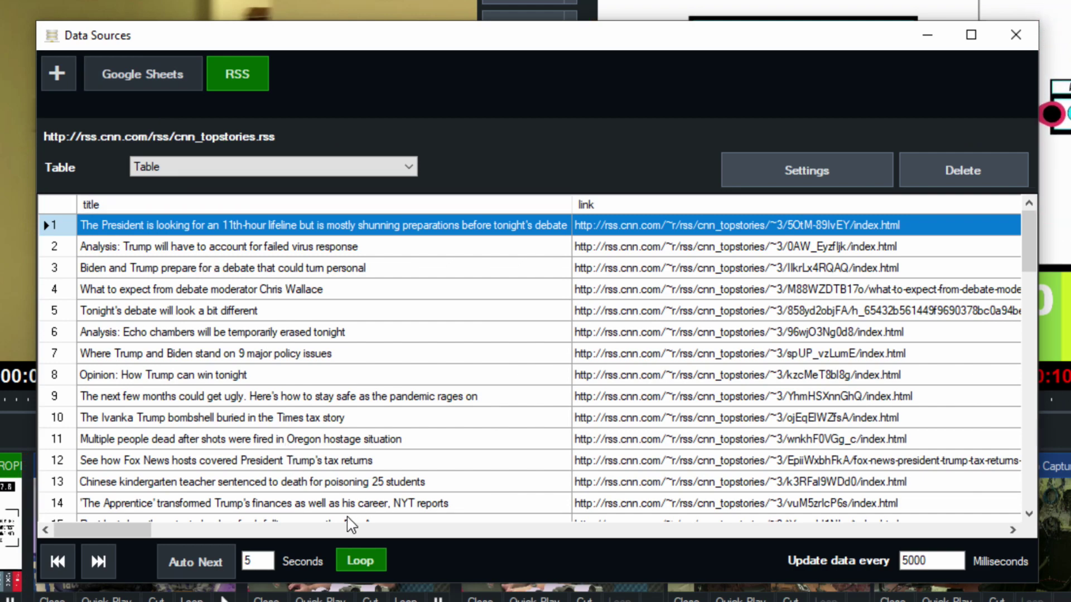
left_click_drag(136, 531, 72, 535)
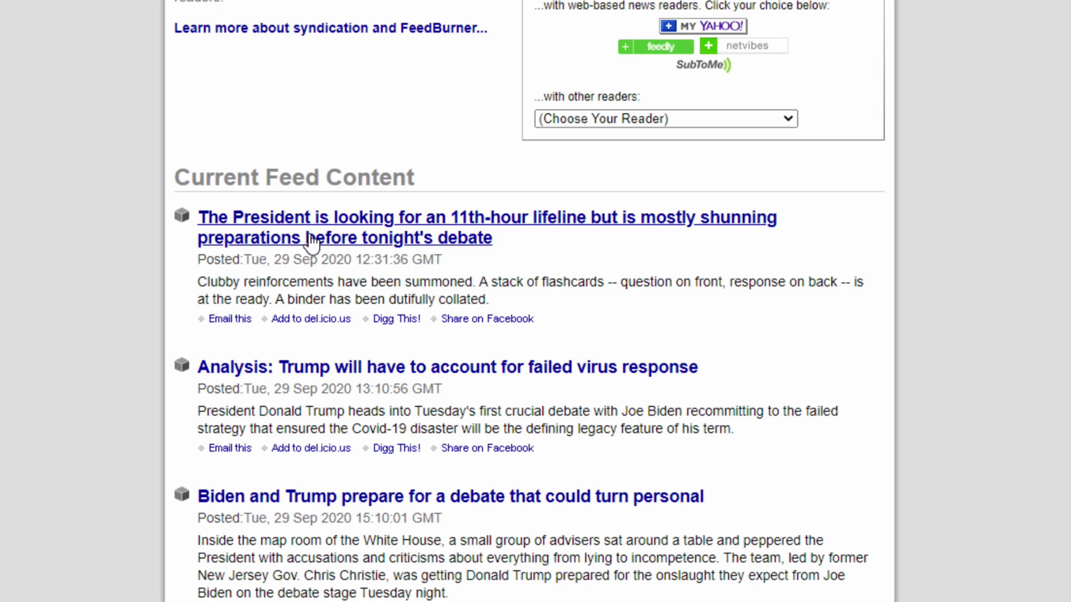
- Search Google for 'RSS feed weather' and open the weather.gov RSS Libraries and Podcast page
scroll(310, 246, "down", 3)
scroll(311, 251, "down", 2)
scroll(401, 249, "up", 5)
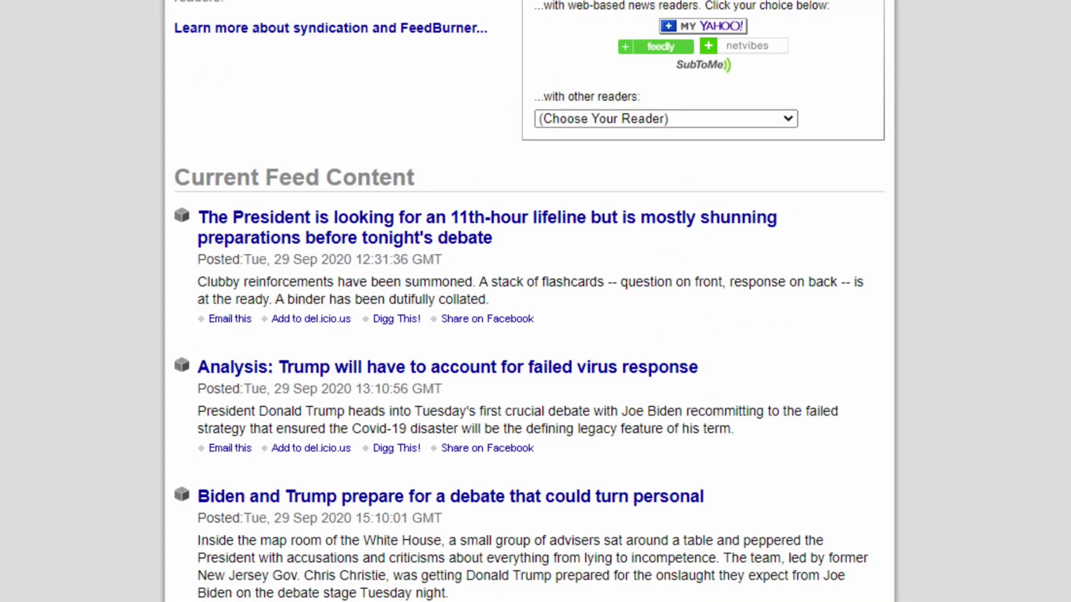
left_click(167, 26)
type("RSS feed wae")
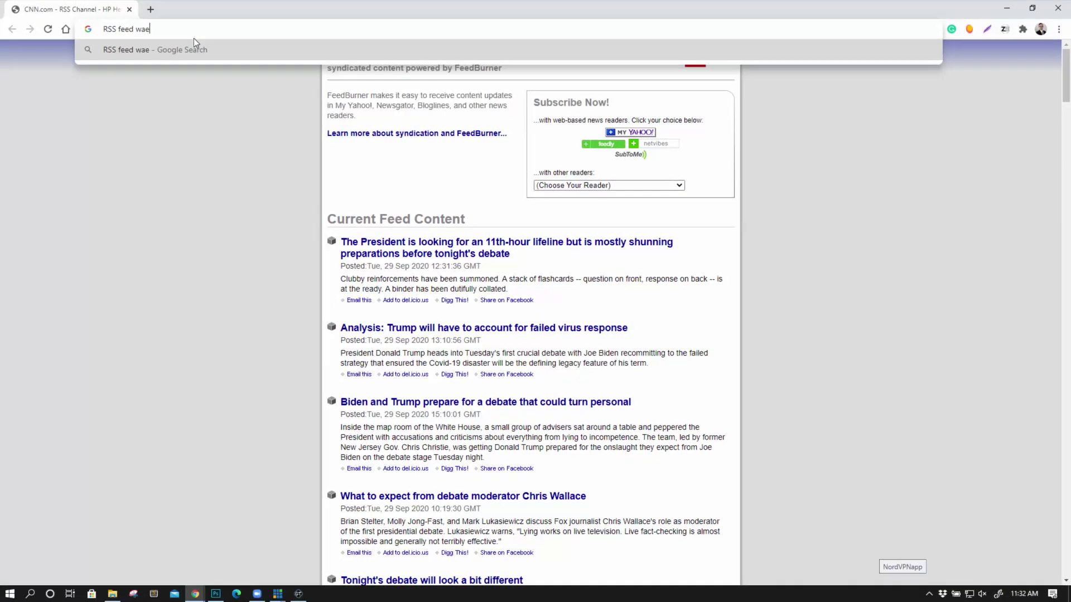
key("BackSpace")
key("BackSpace")
type("eather")
key("Return")
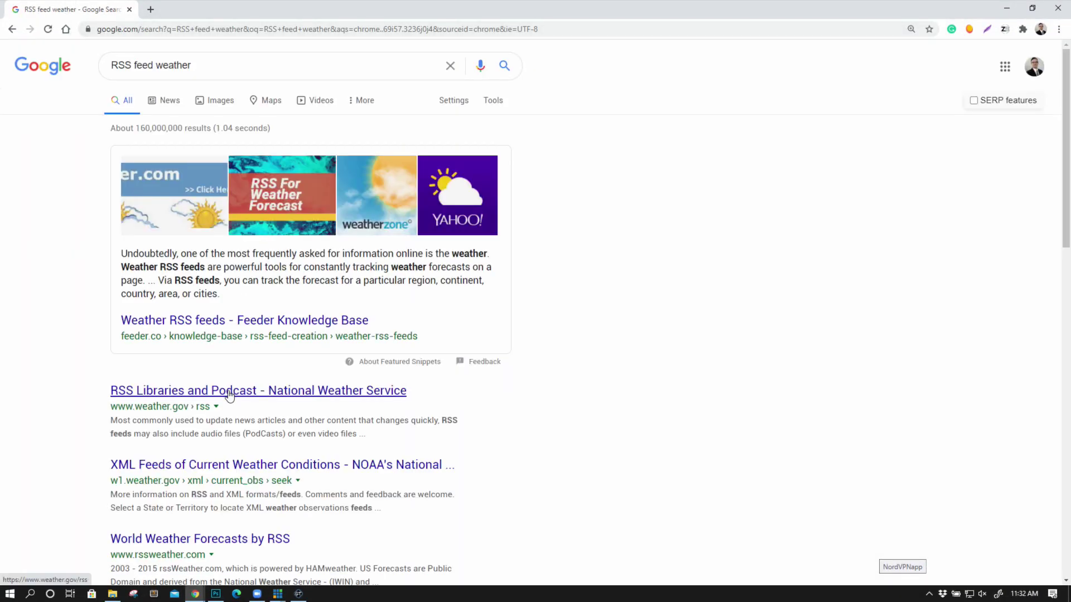
left_click(229, 394)
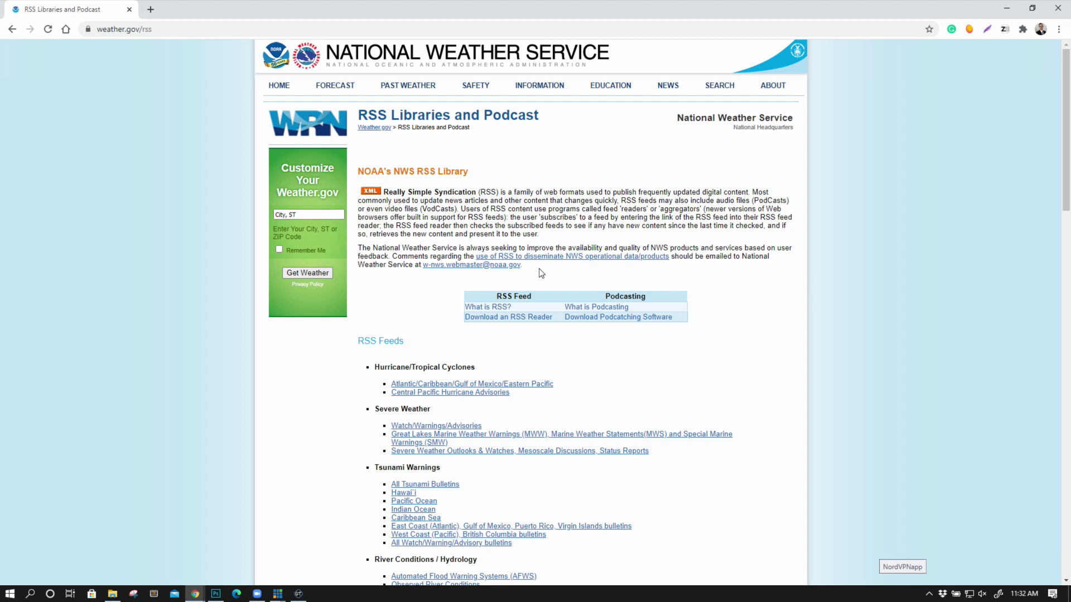
- Get the Atlantic gtwo.xml feed from the NHC and CPHC RSS Feeds page, then return to vMix Data Sources
scroll(562, 261, "down", 4)
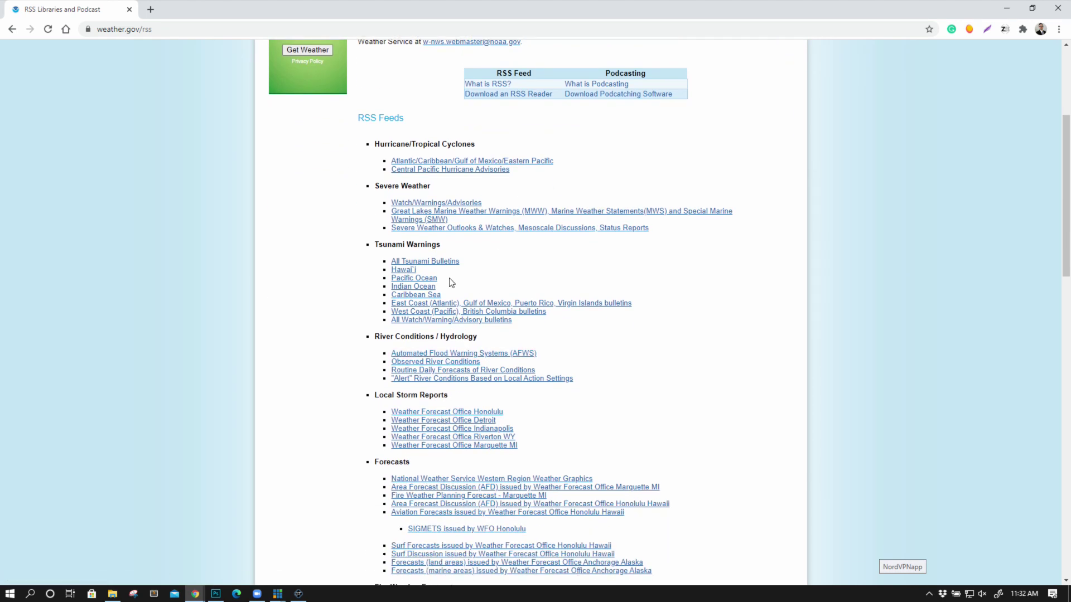
left_click(446, 414)
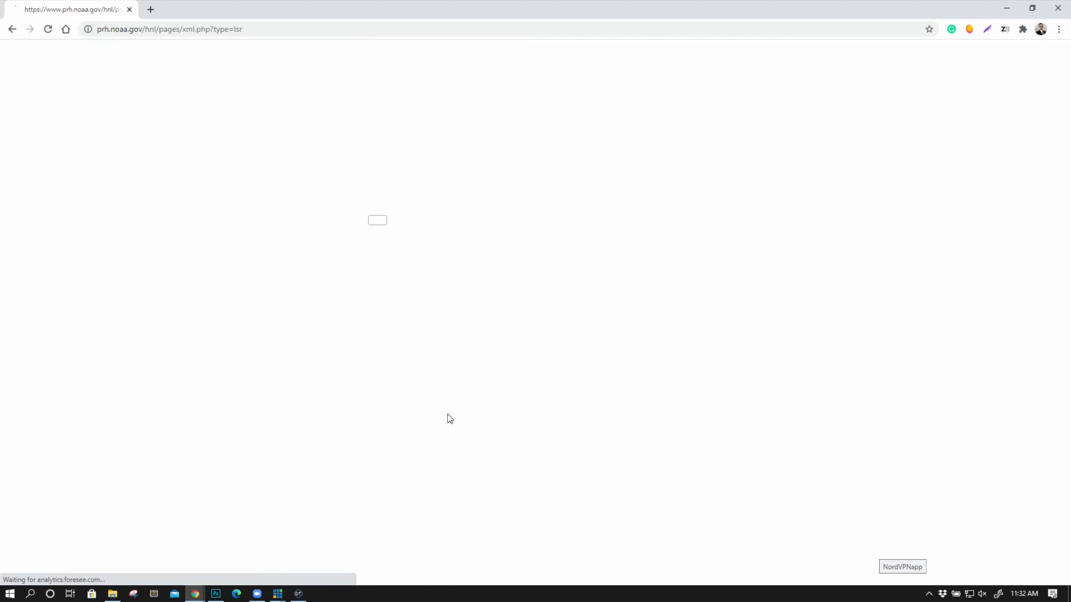
left_click(18, 30)
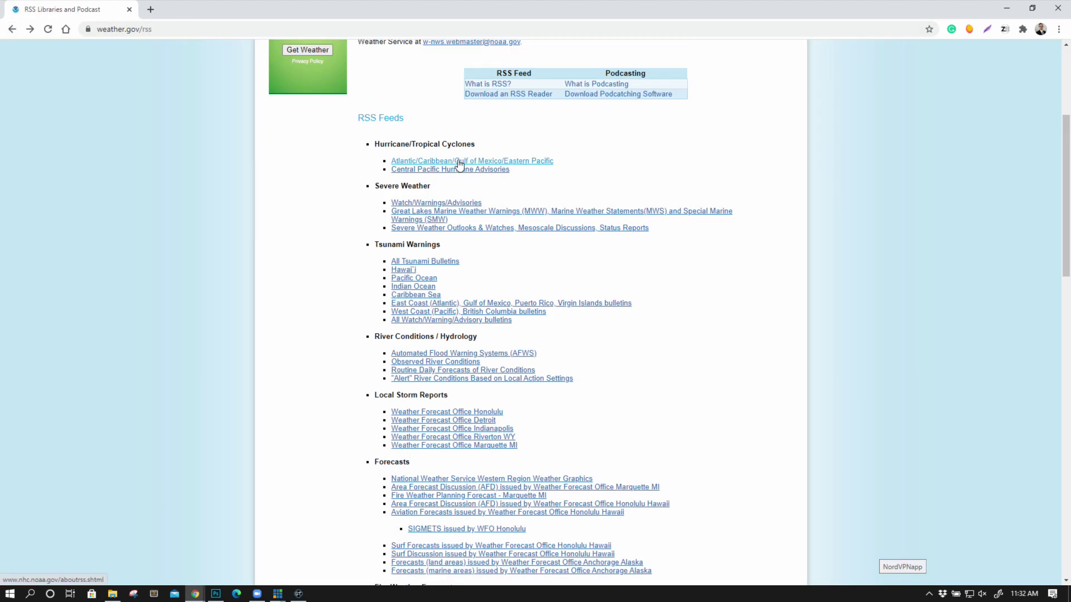
left_click(458, 161)
scroll(408, 334, "down", 1)
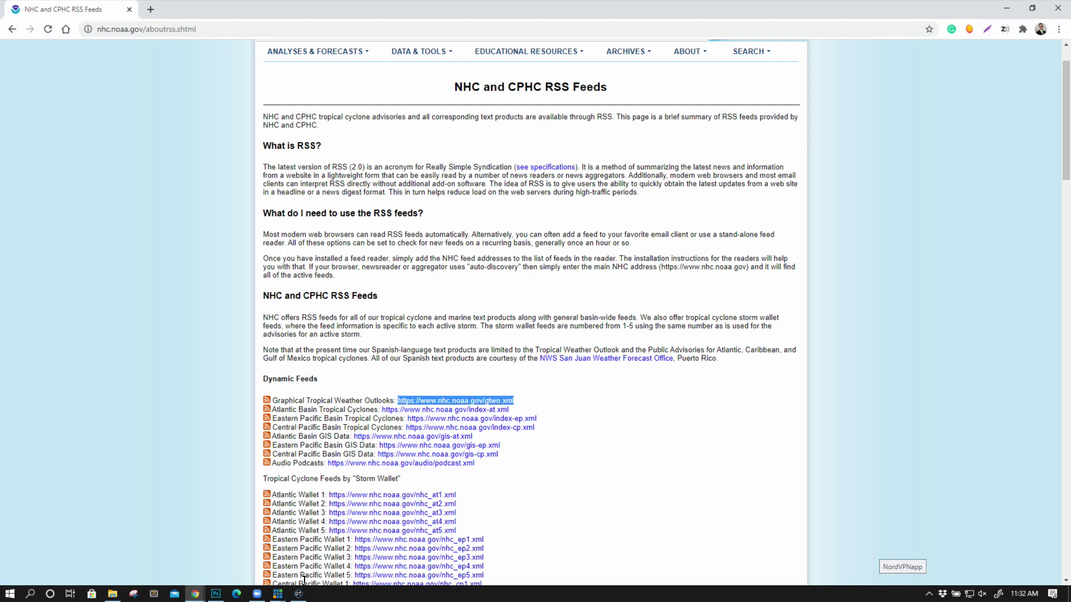
left_click(209, 538)
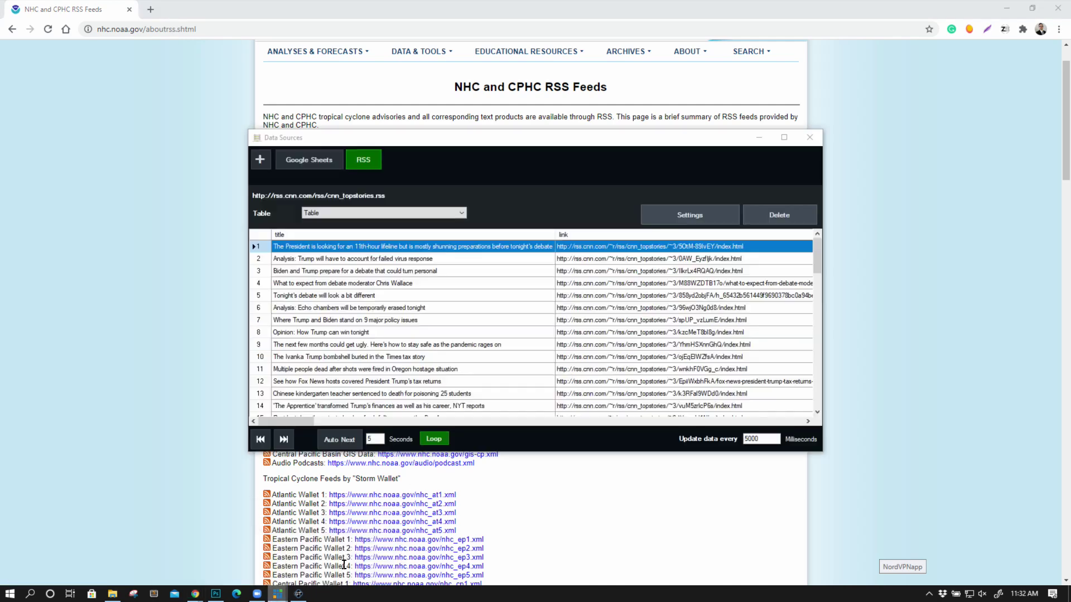
left_click(260, 160)
left_click(275, 239)
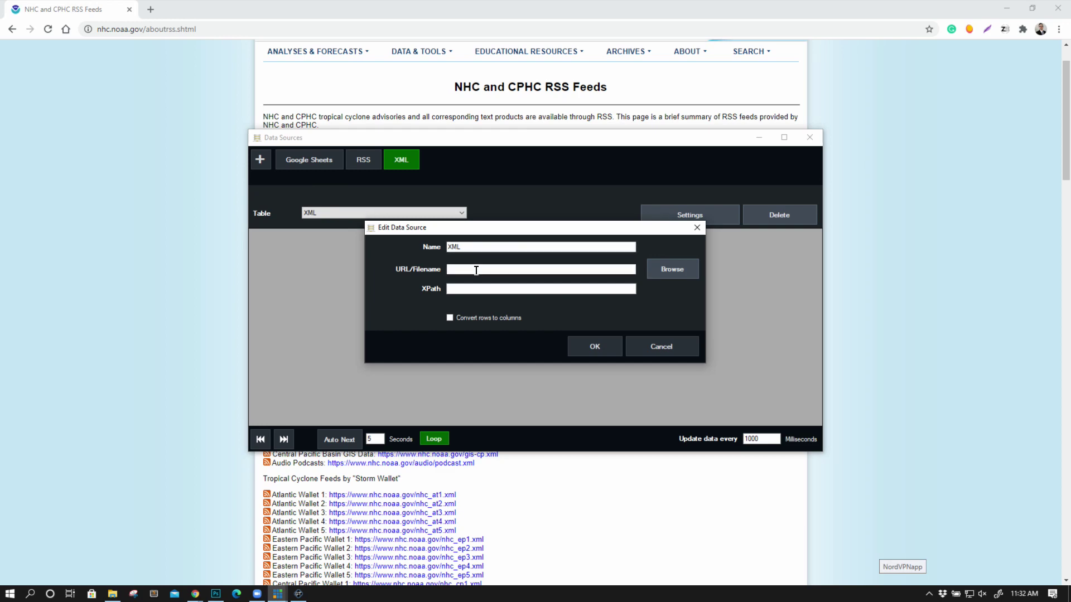
left_click(476, 273)
type("https://www.nhc.noaa.gov/gtwo.xml")
left_click(595, 346)
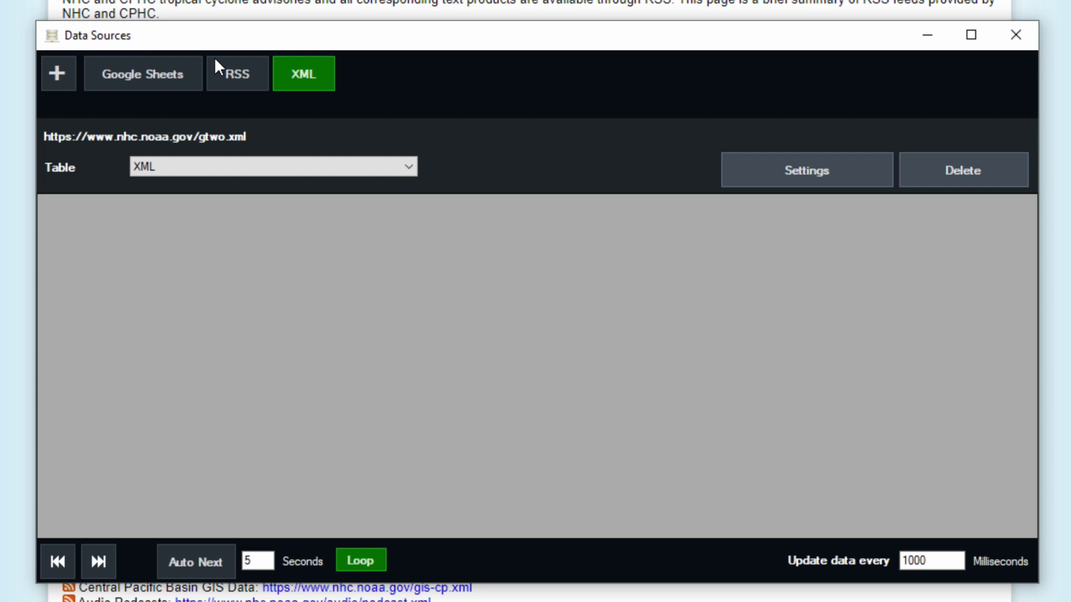
left_click(204, 162)
left_click(205, 178)
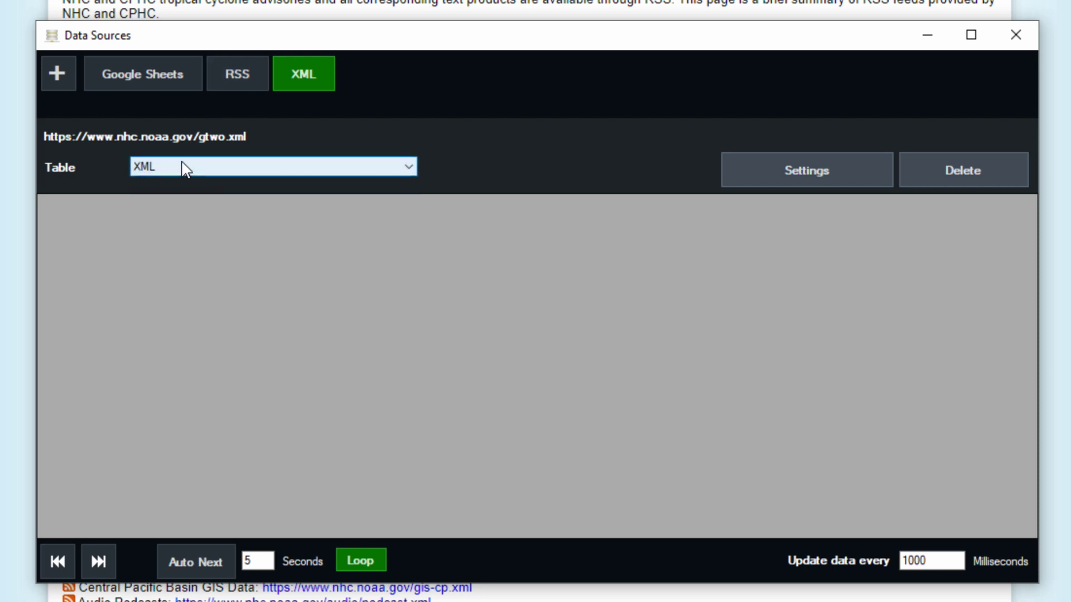
- Switch between the Google Sheets and CNN RSS data sources, ending on CNN RSS
left_click(231, 73)
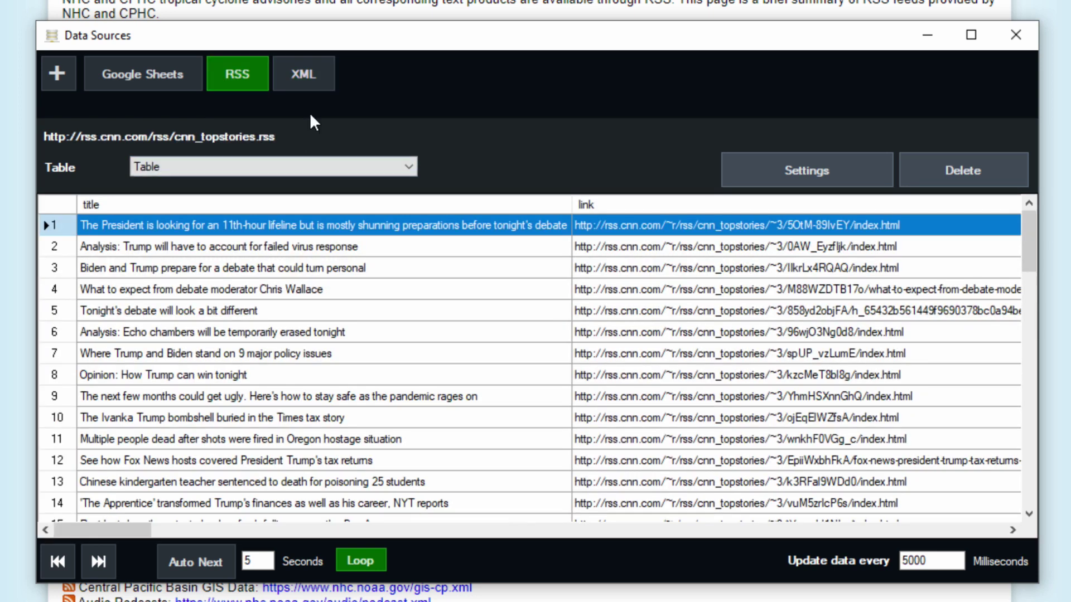
left_click(177, 66)
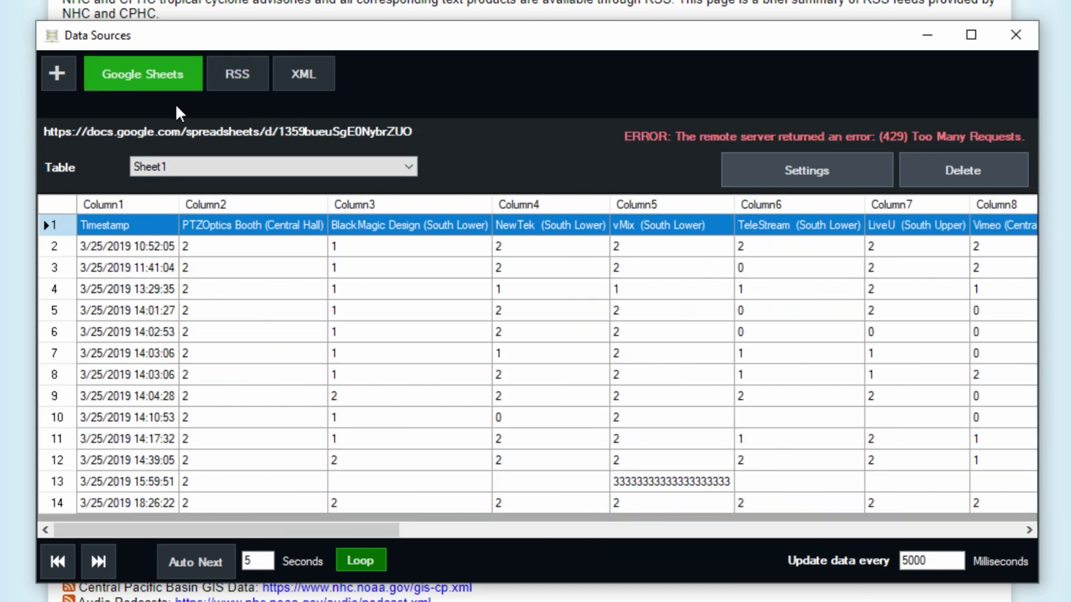
left_click(244, 87)
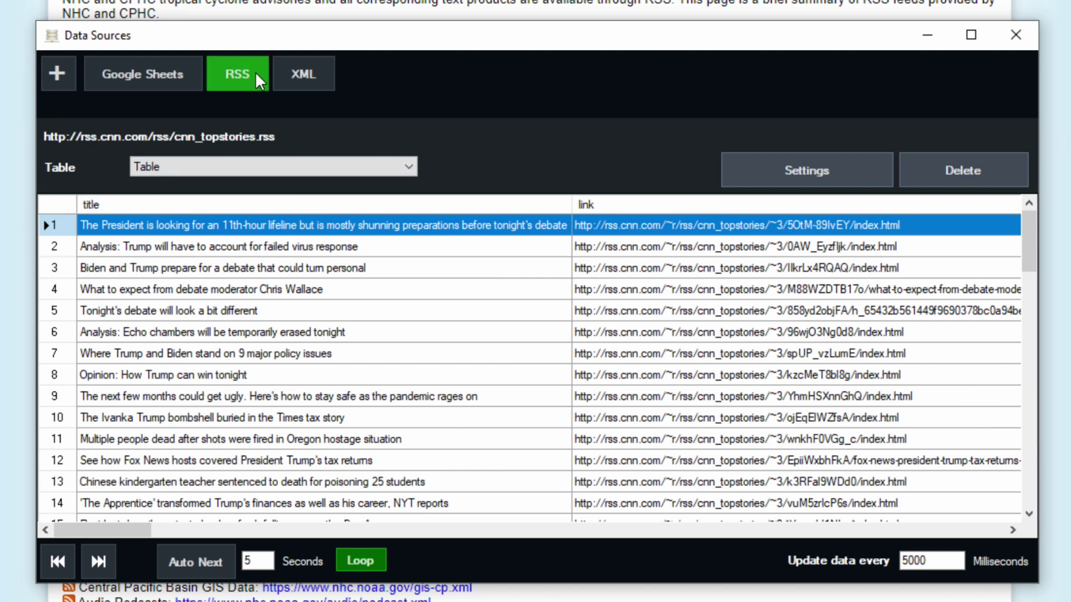
- Step through the first four CNN headline rows, then enable automatic cycling through the headlines
left_click(211, 249)
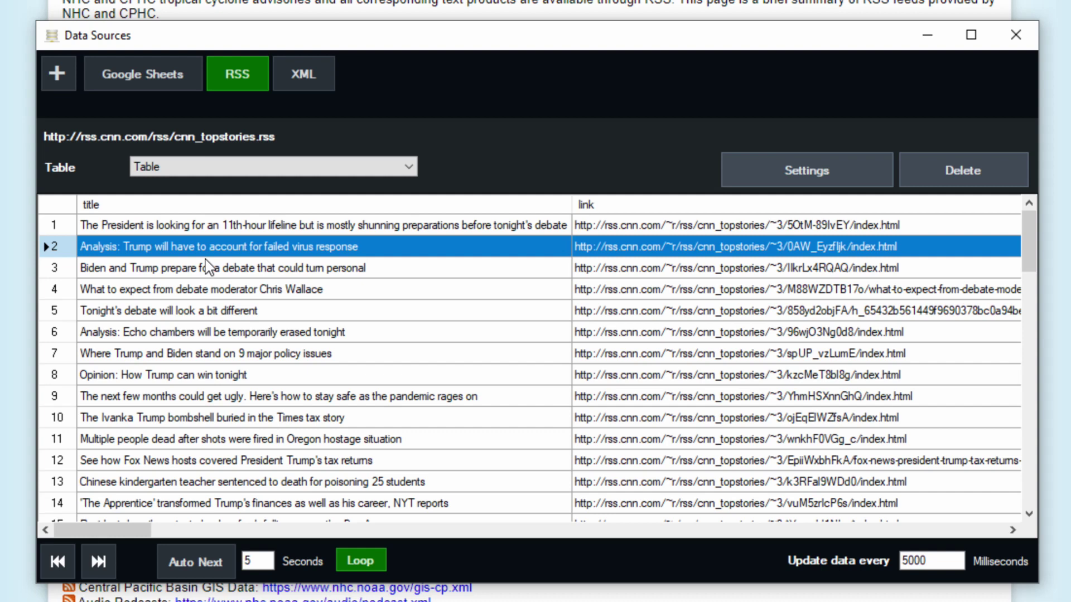
left_click(207, 272)
left_click(209, 290)
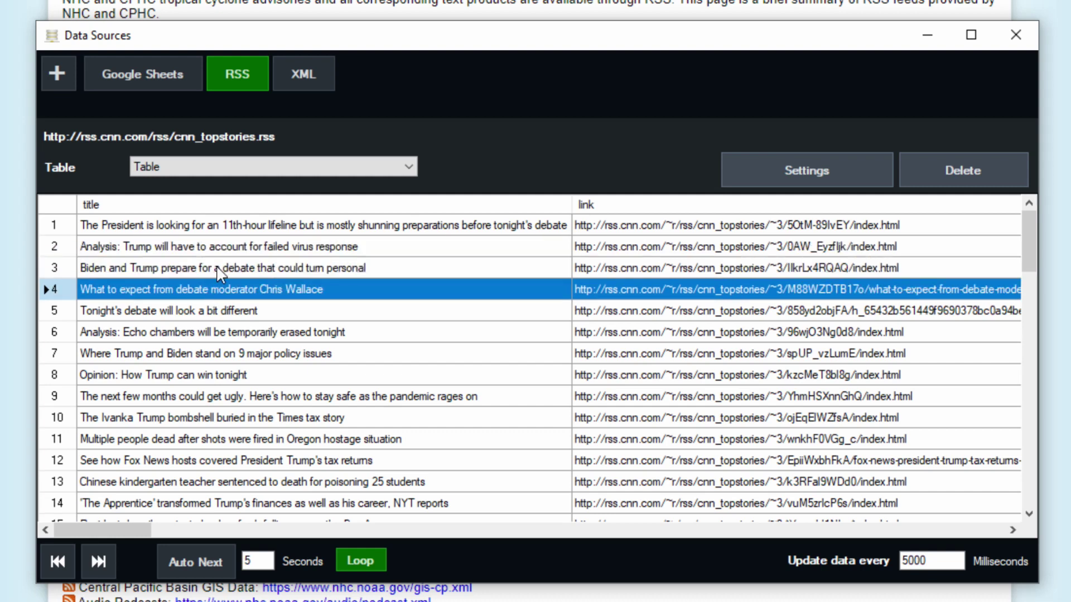
left_click(219, 228)
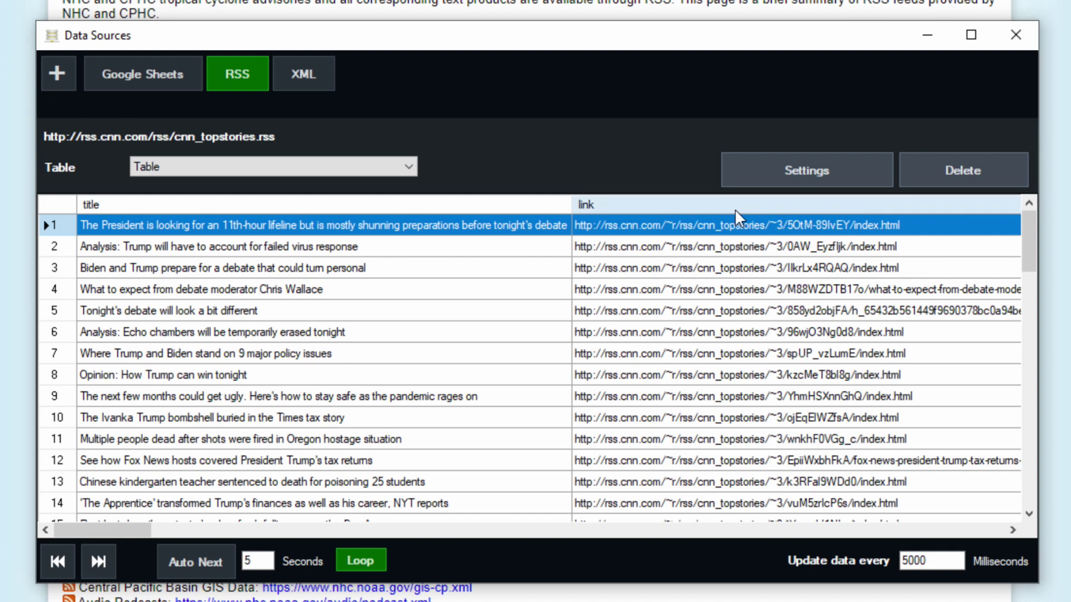
left_click(197, 560)
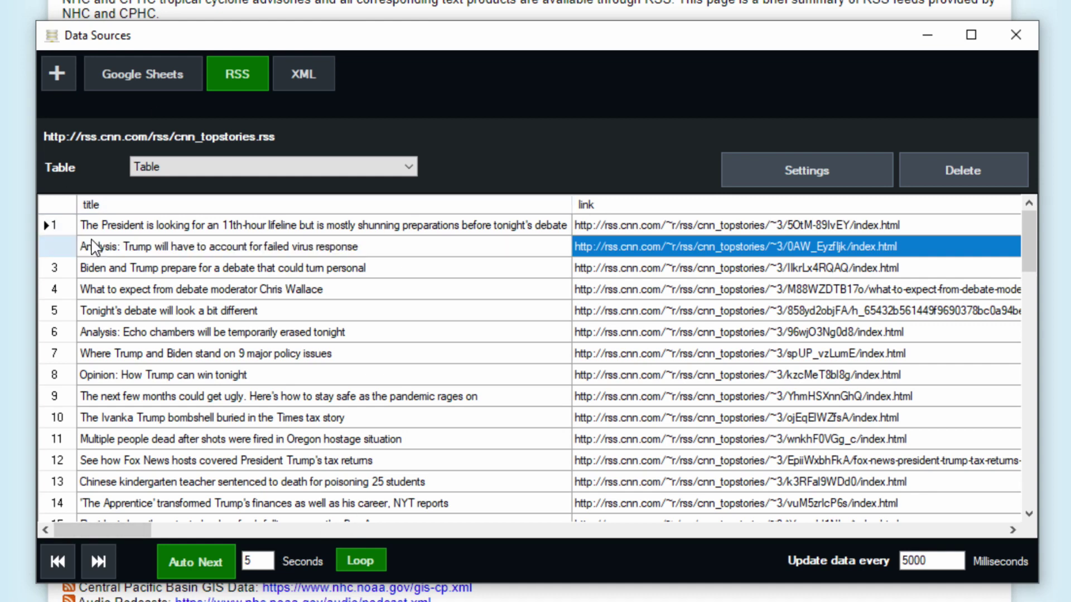
left_click_drag(125, 536, 92, 514)
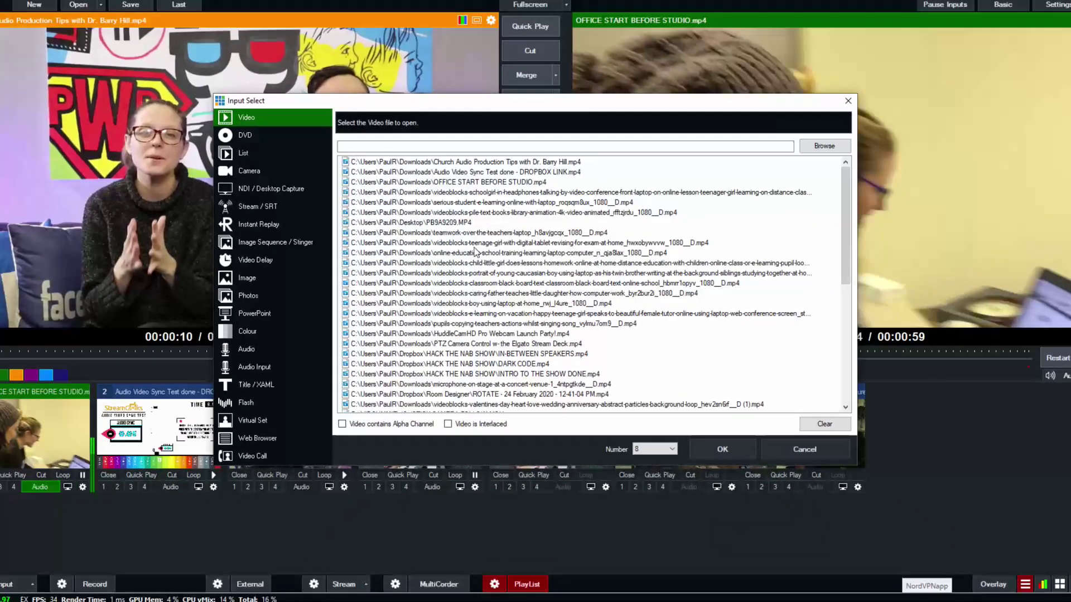
- Add the Title 13- Wipe Out Blue template from Title / XAML as input 8
left_click(284, 387)
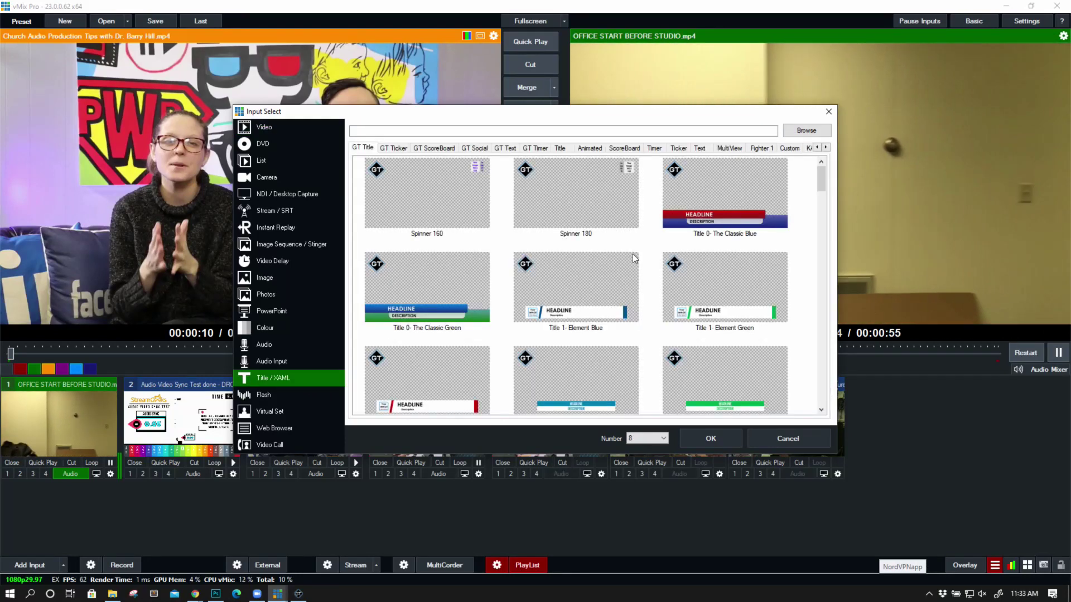
left_click_drag(817, 171, 794, 249)
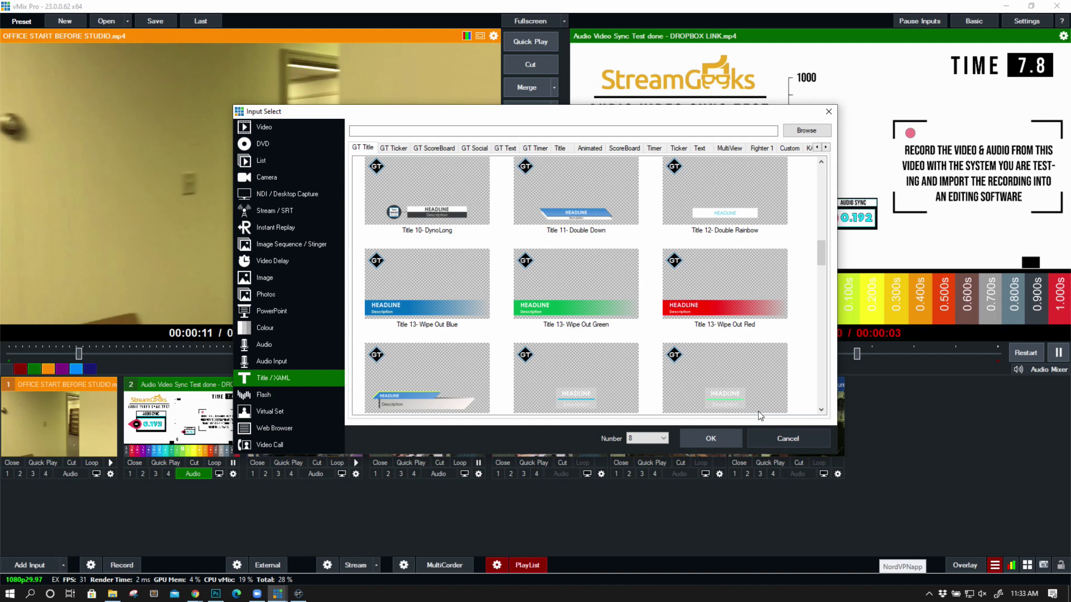
double_click(420, 290)
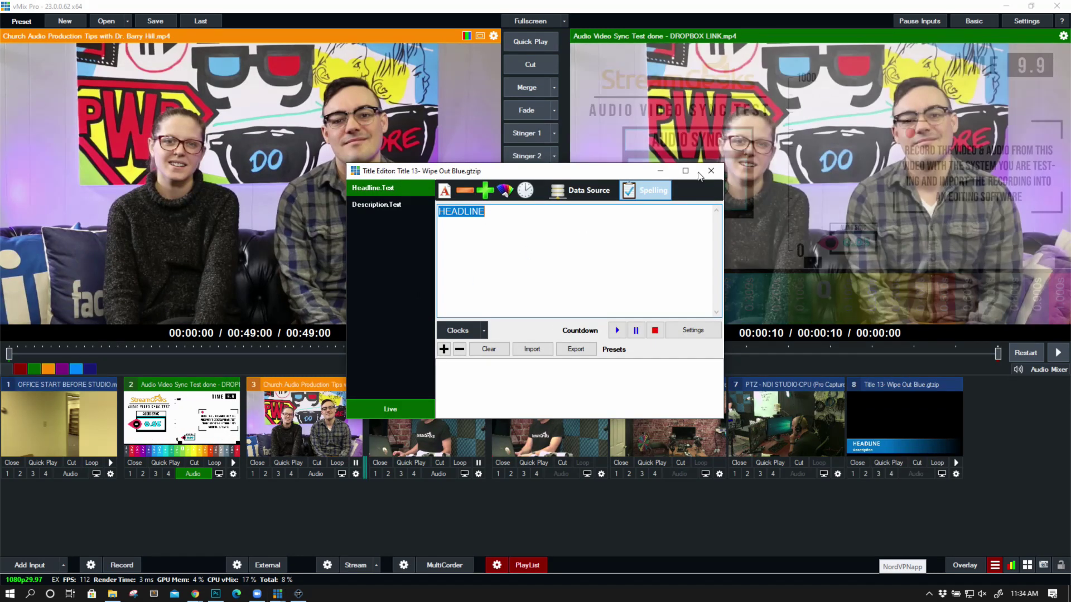
left_click(711, 171)
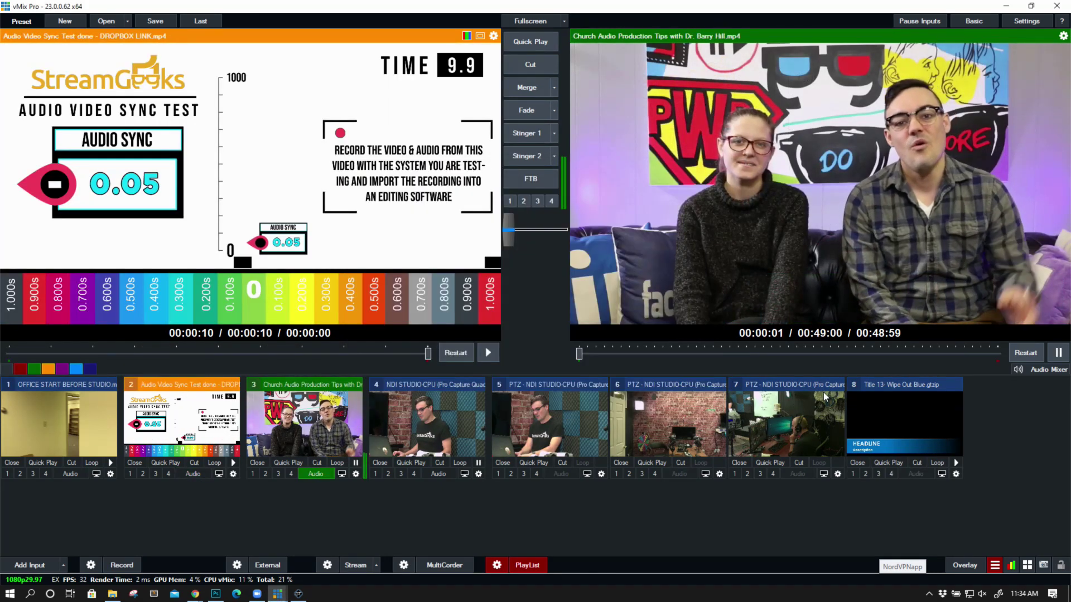
- Turn off PlayList and add the NewsHD5 template from the Title collection as a new input
left_click(526, 565)
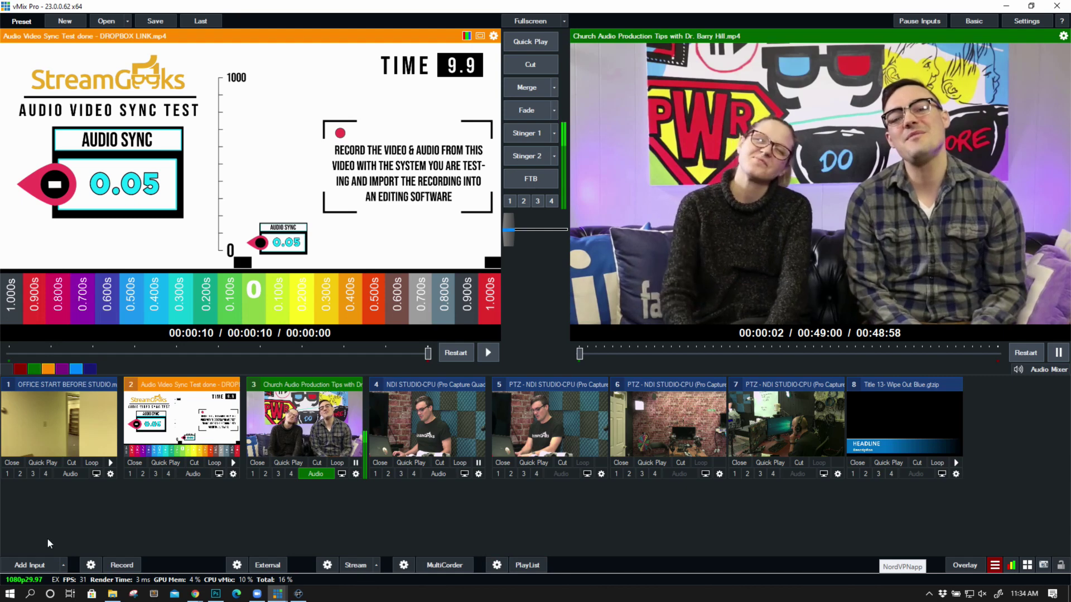
left_click(21, 566)
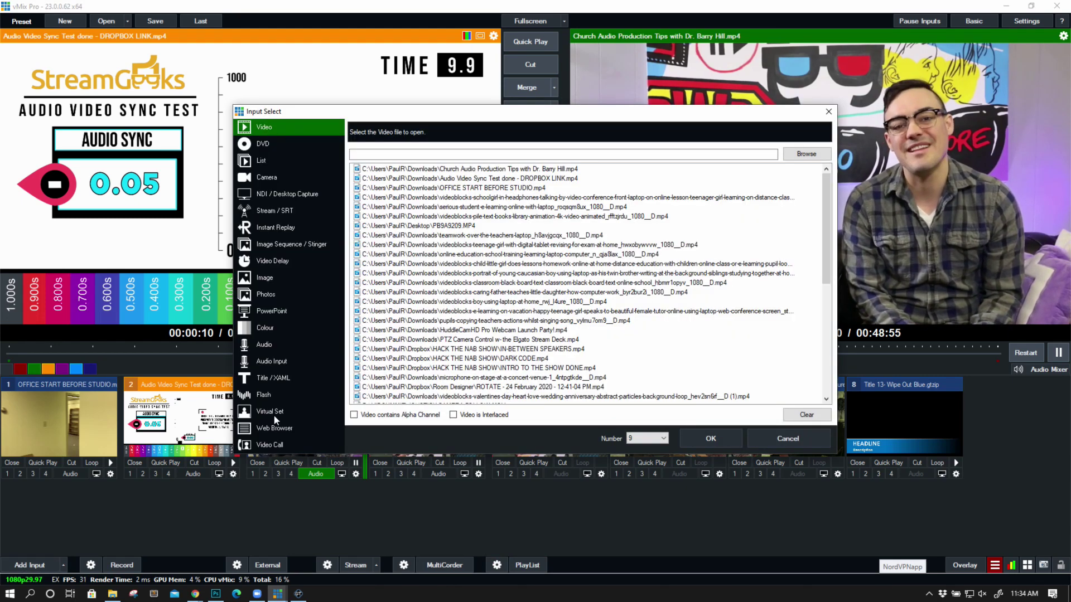
left_click(265, 377)
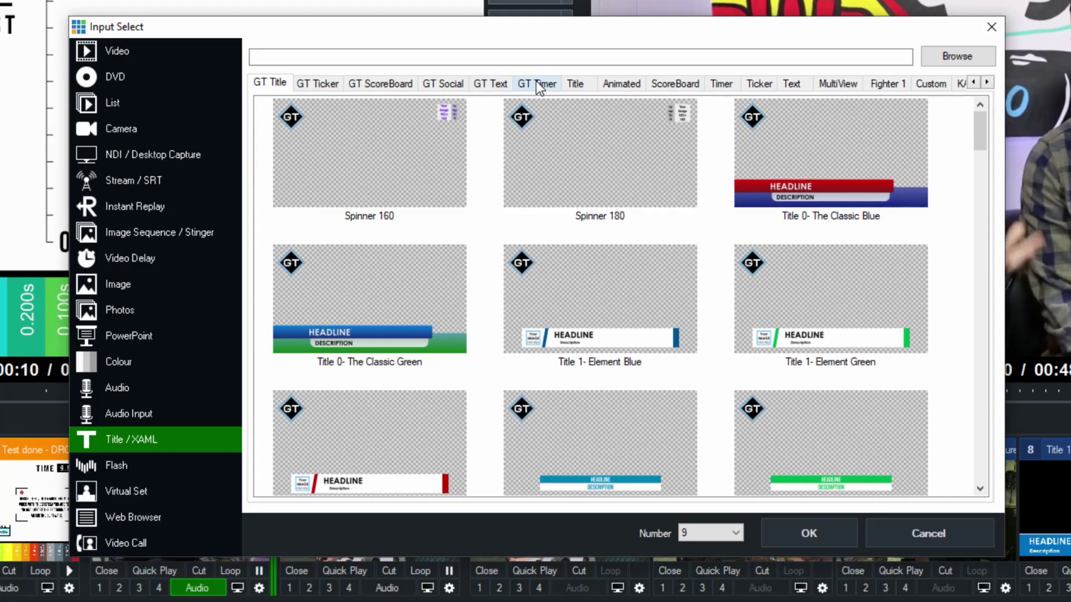
left_click(570, 85)
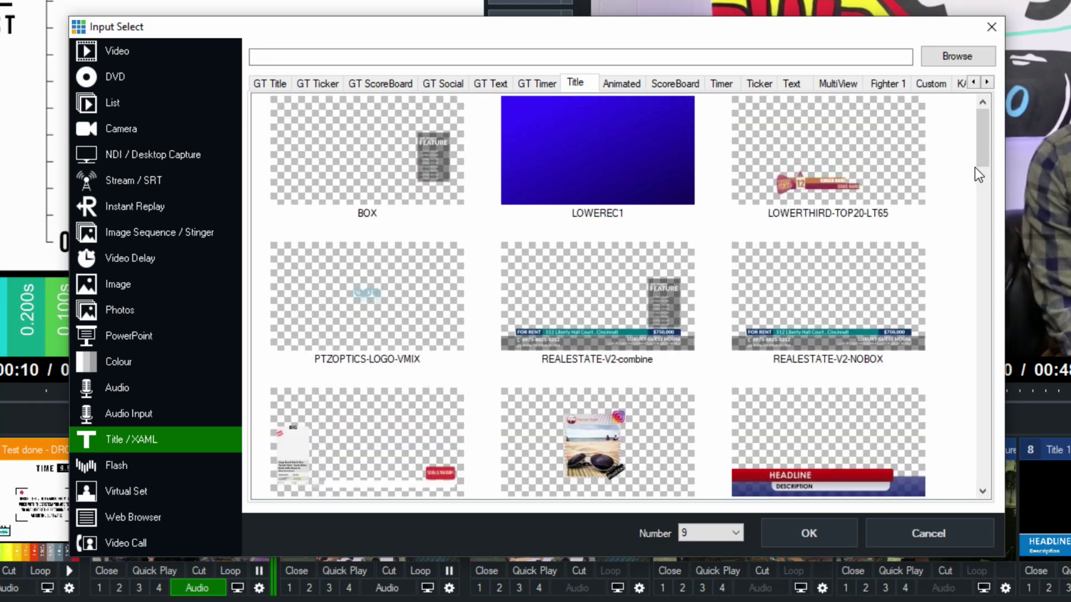
left_click_drag(976, 163, 969, 233)
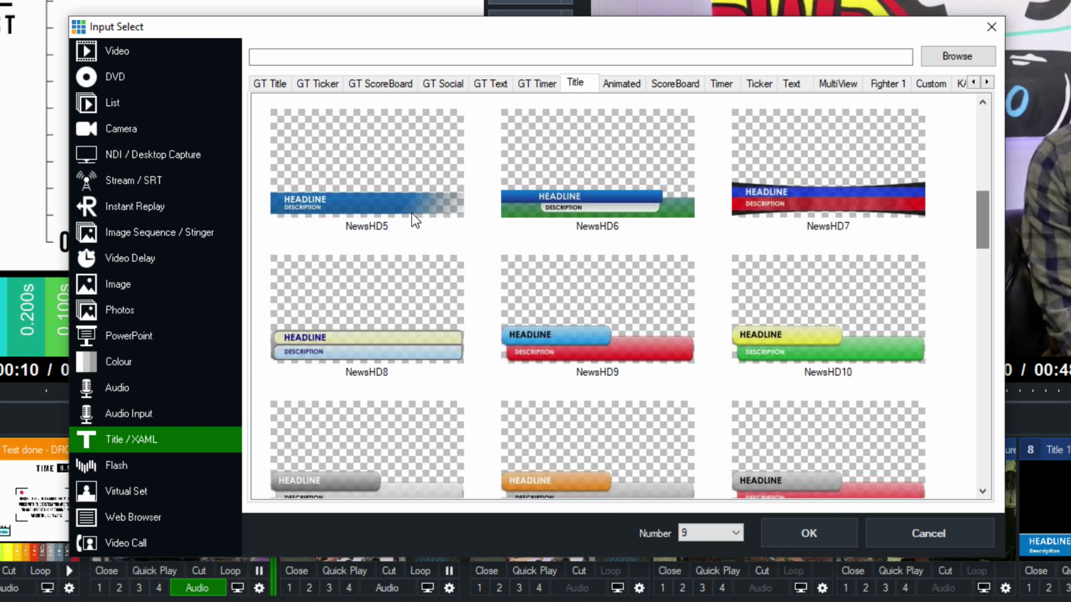
left_click(411, 213)
left_click(814, 527)
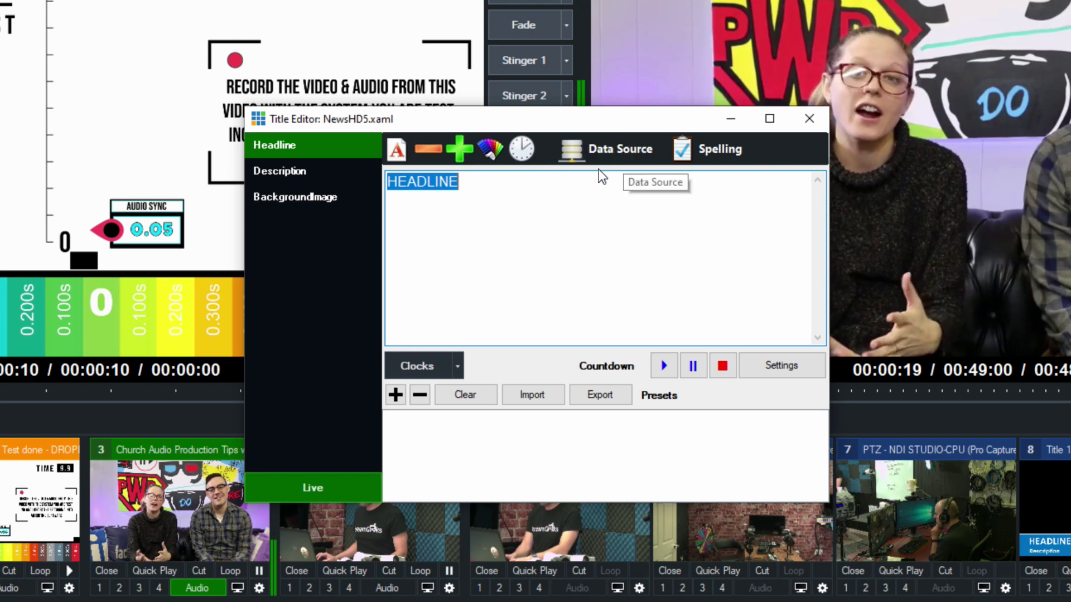
- Clear the placeholder HEADLINE text from the Headline field
left_click(577, 185)
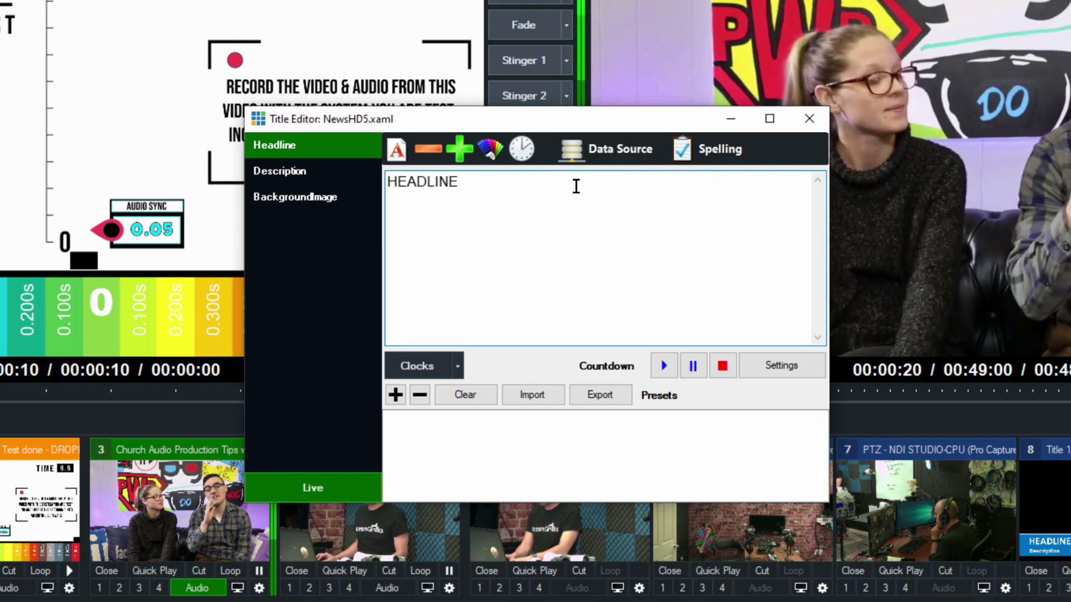
key("ctrl+a")
key("Delete")
- Bind the Headline field to the RSS data source's Table, title column
left_click(619, 150)
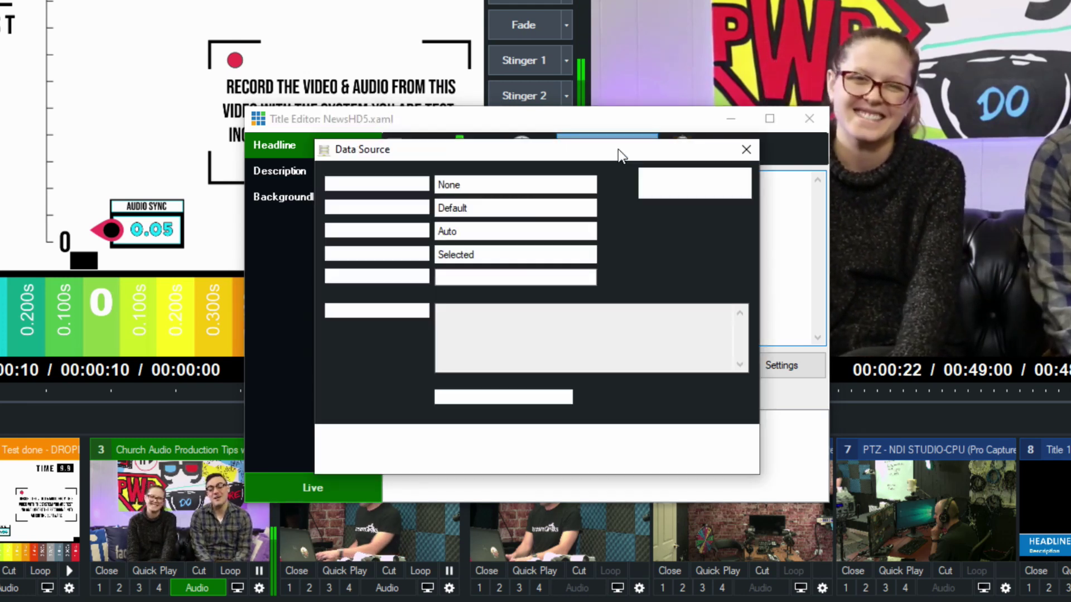
left_click(552, 185)
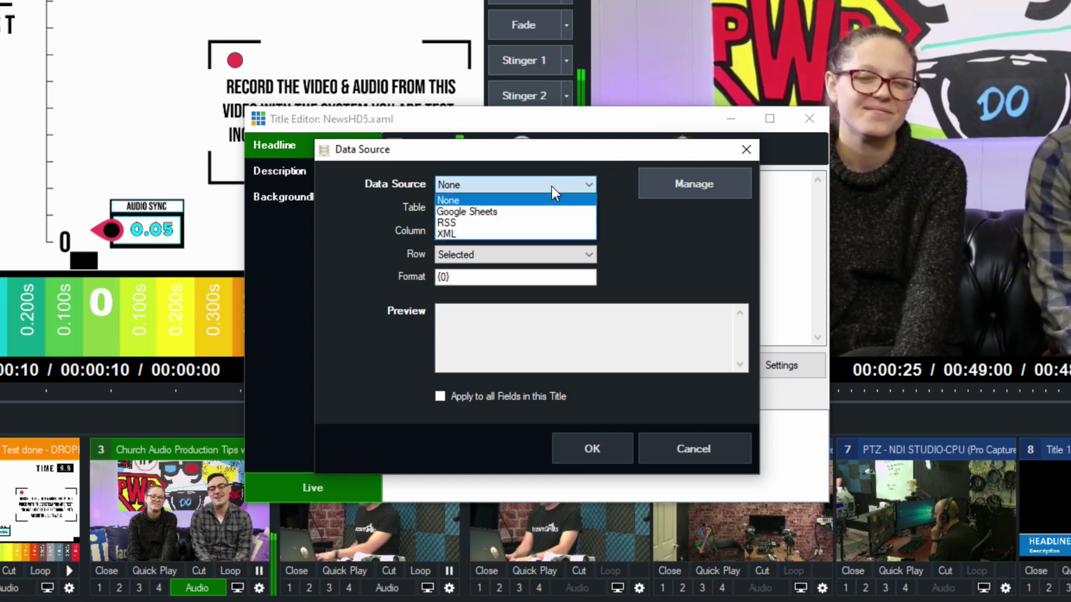
left_click(538, 223)
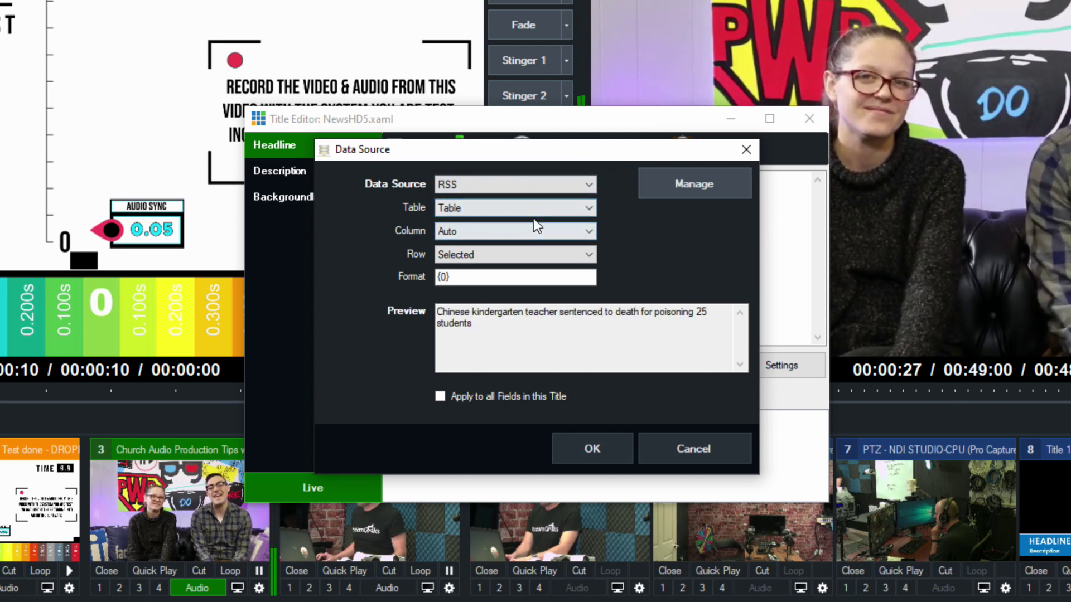
left_click(536, 209)
left_click(502, 223)
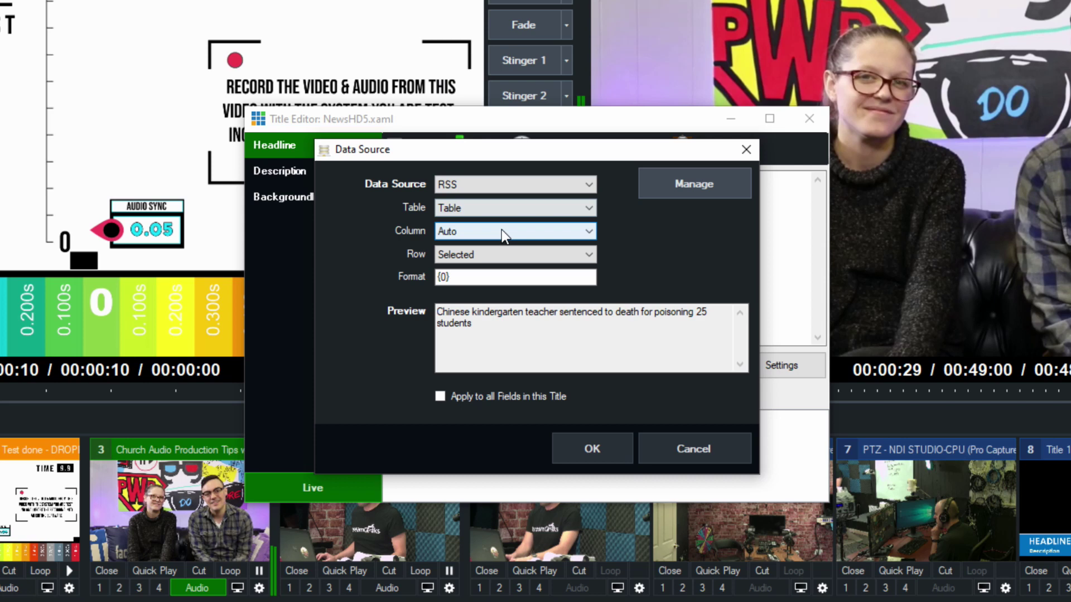
left_click(501, 231)
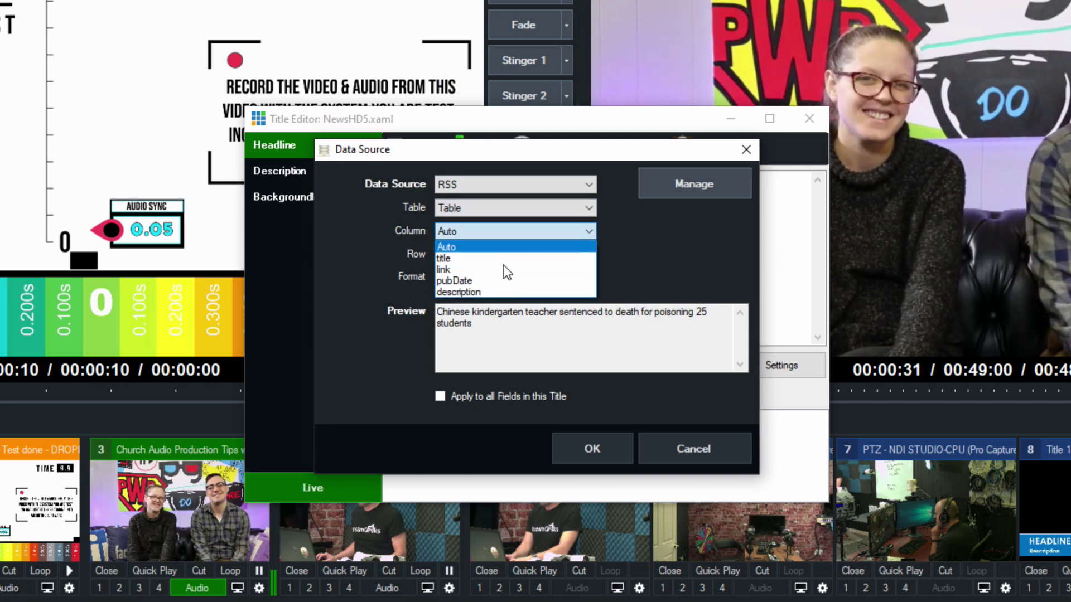
left_click(494, 291)
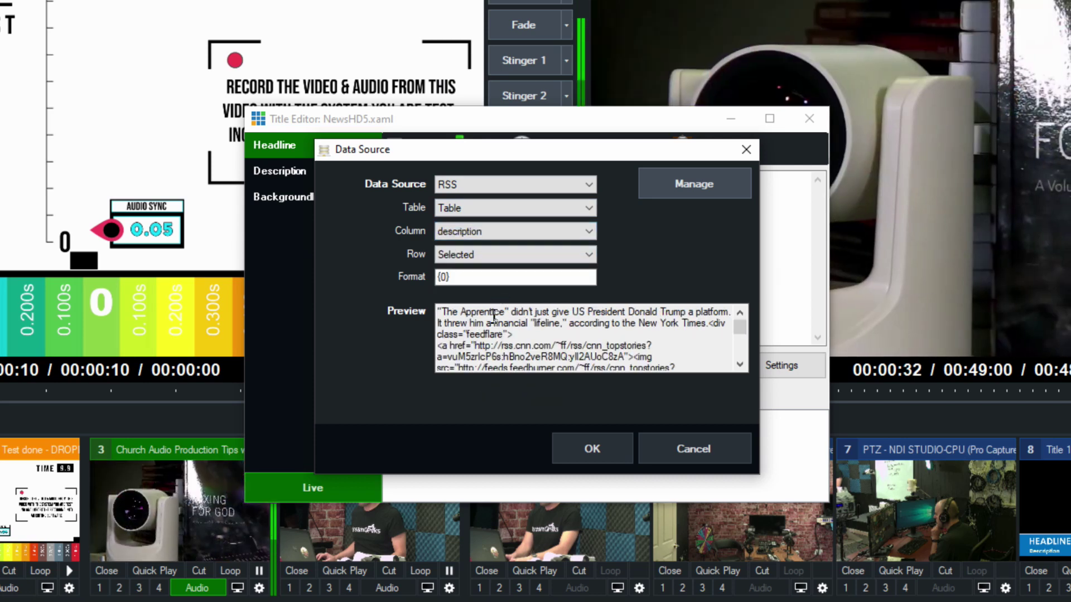
left_click(507, 230)
left_click(503, 255)
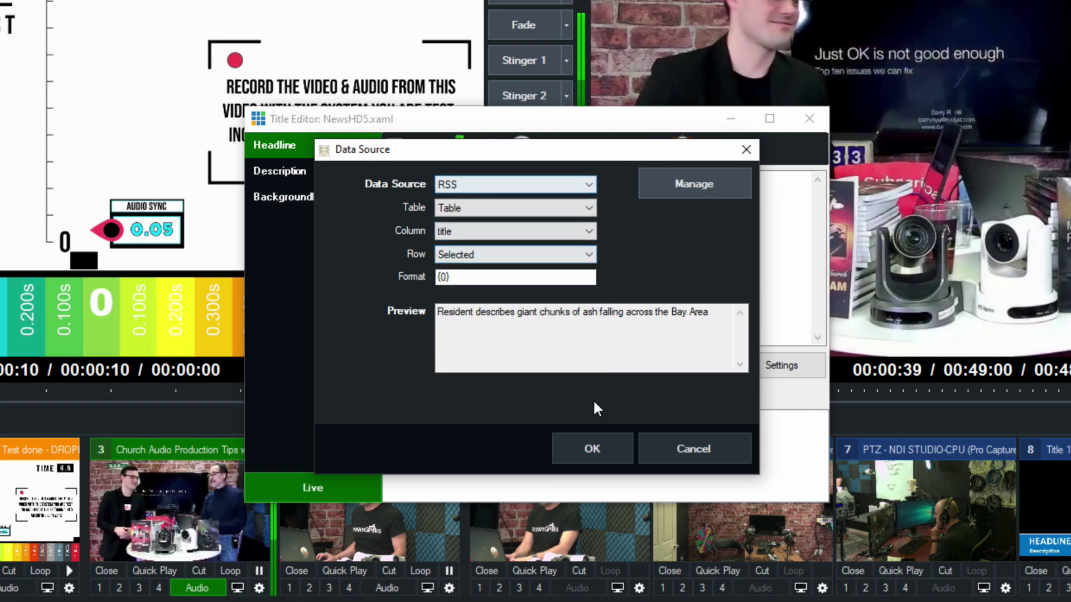
left_click(586, 443)
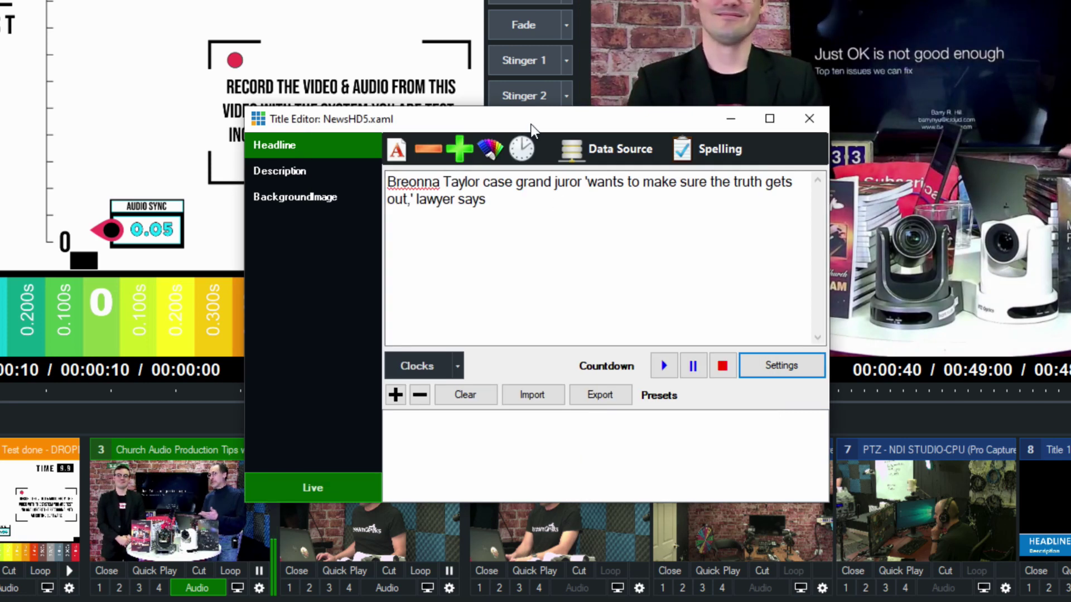
- Advance the title to the next CNN headline and select the Description field
left_click_drag(531, 128, 456, 124)
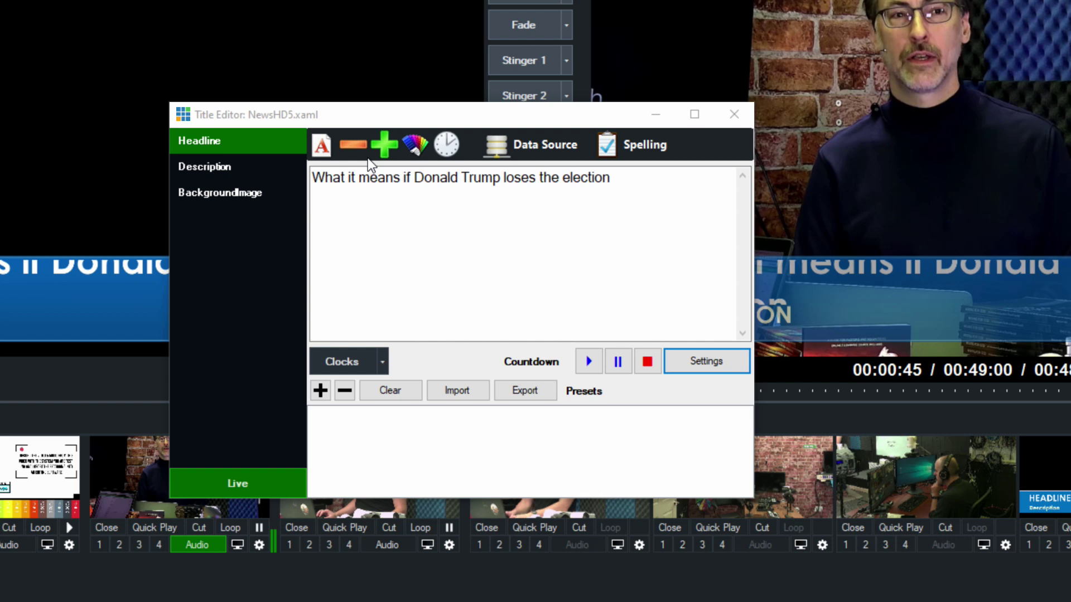
left_click(363, 145)
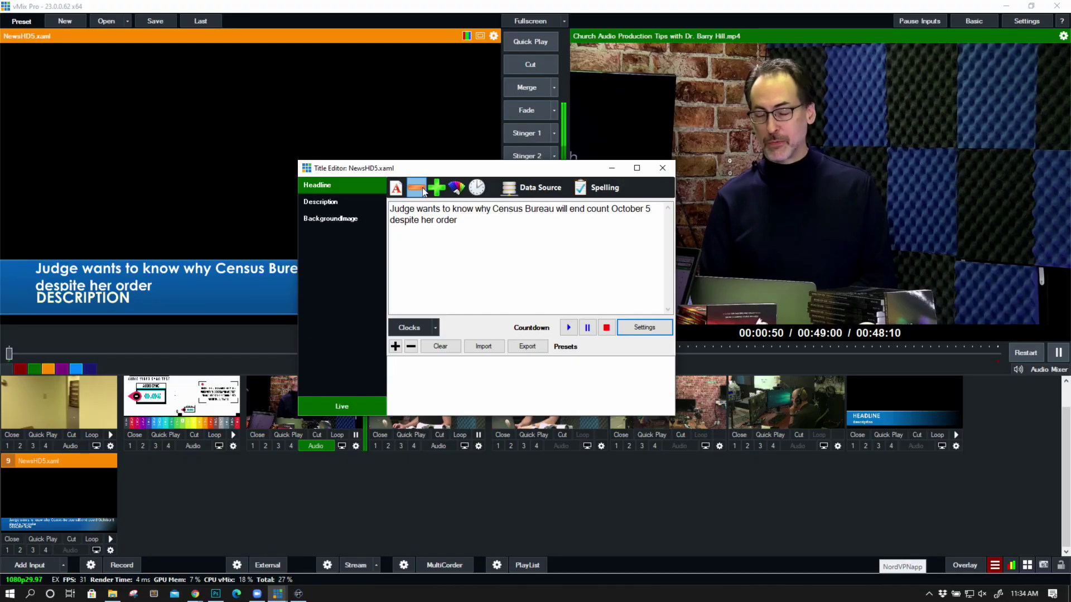
left_click(424, 191)
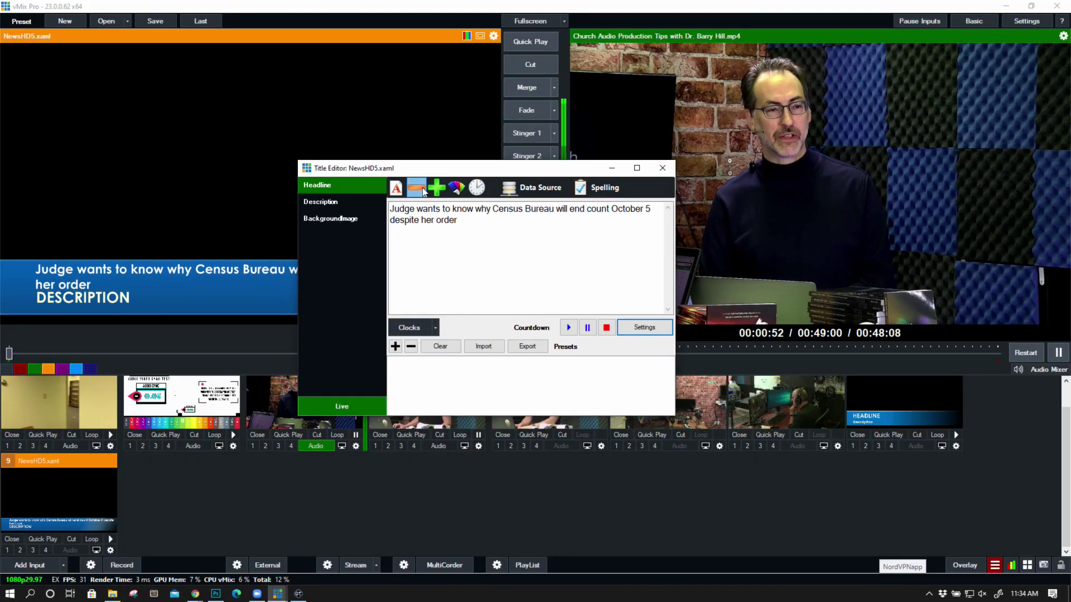
left_click(363, 205)
- Clear the DESCRIPTION text and bind the Description field to the RSS description column
key("Delete")
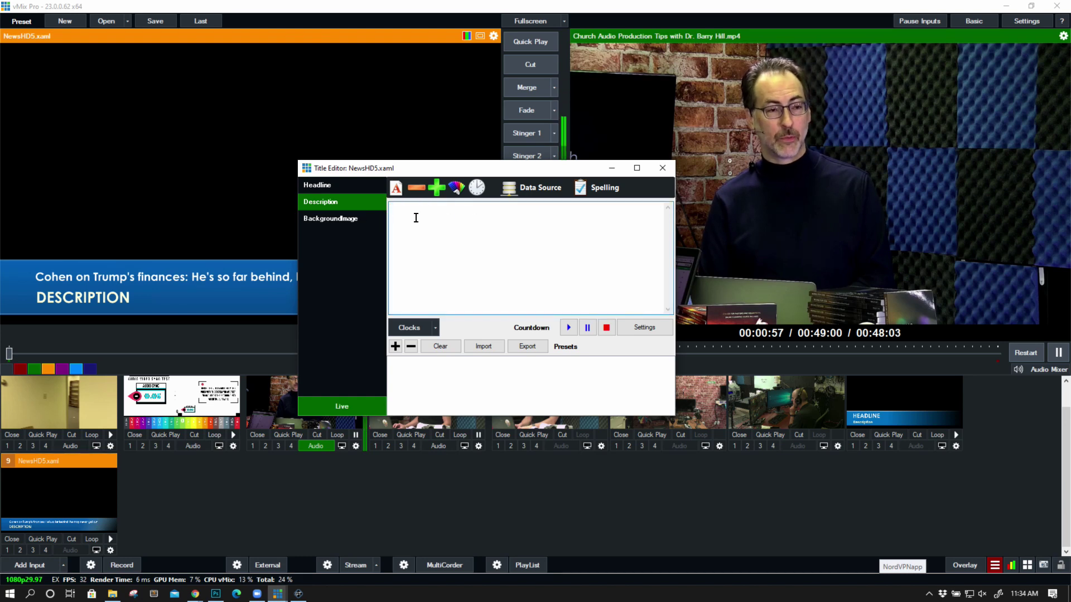
left_click(540, 190)
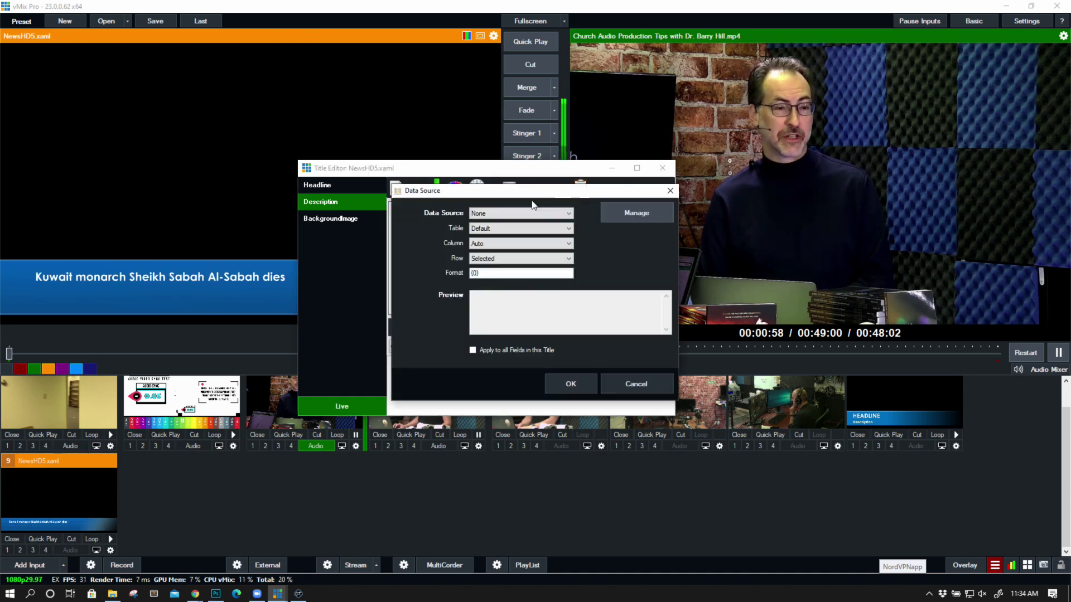
left_click(495, 218)
left_click(491, 233)
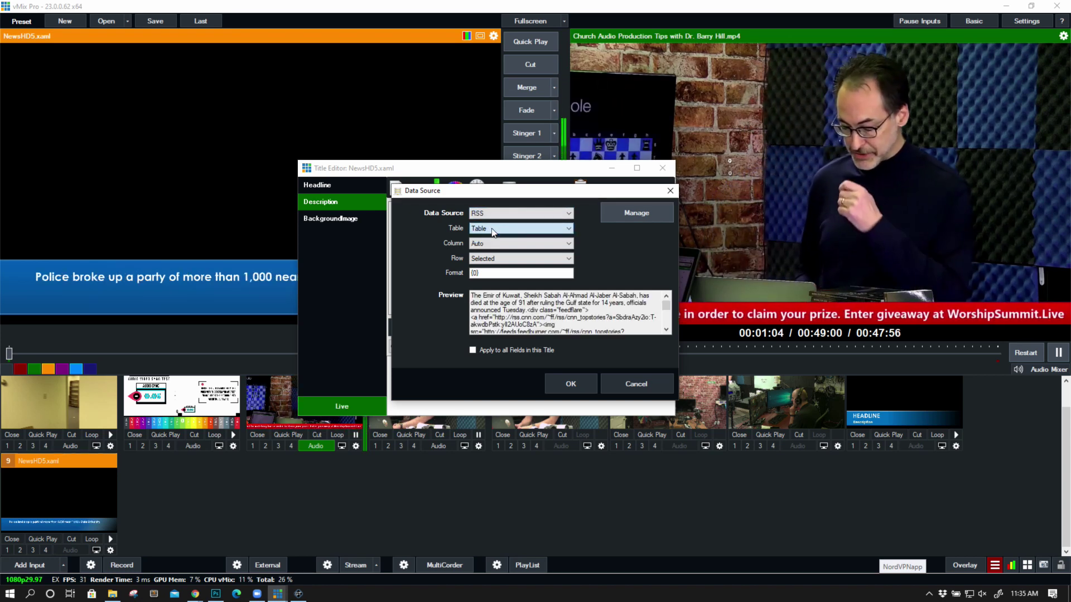
left_click(485, 247)
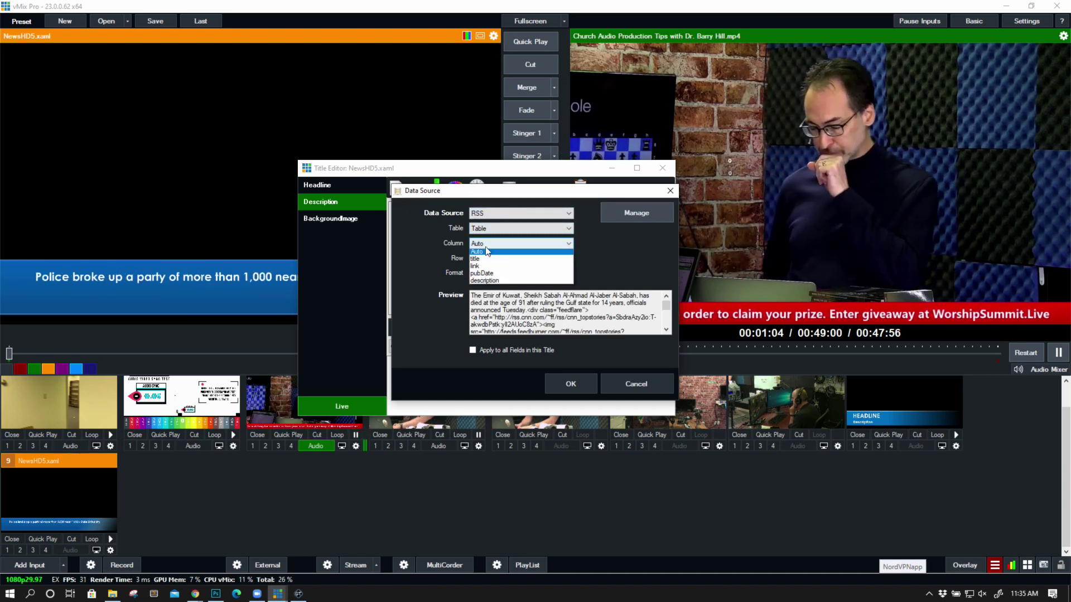
left_click(490, 283)
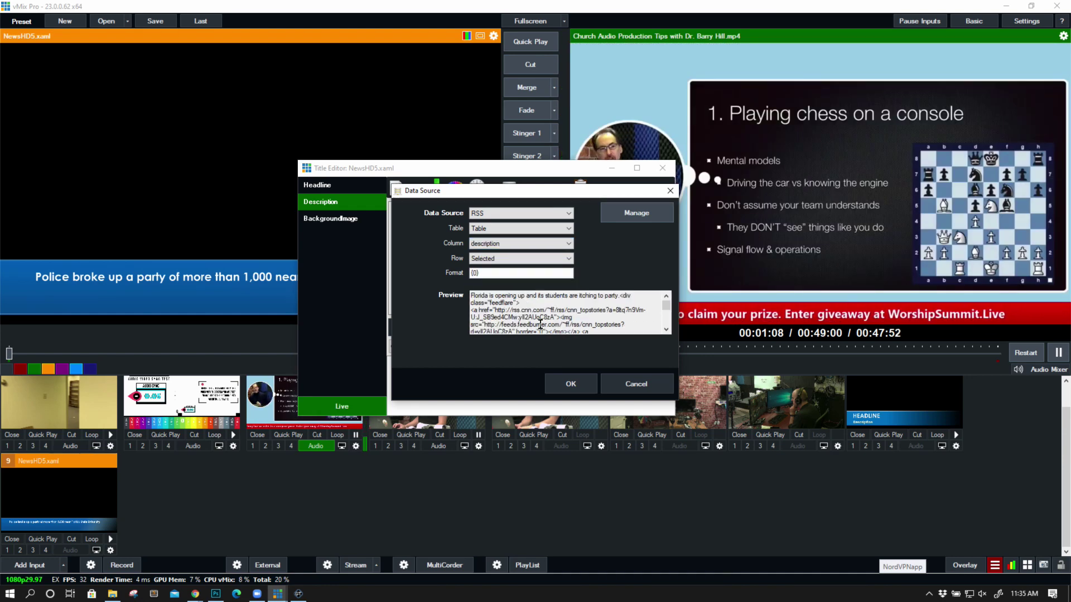
left_click(567, 386)
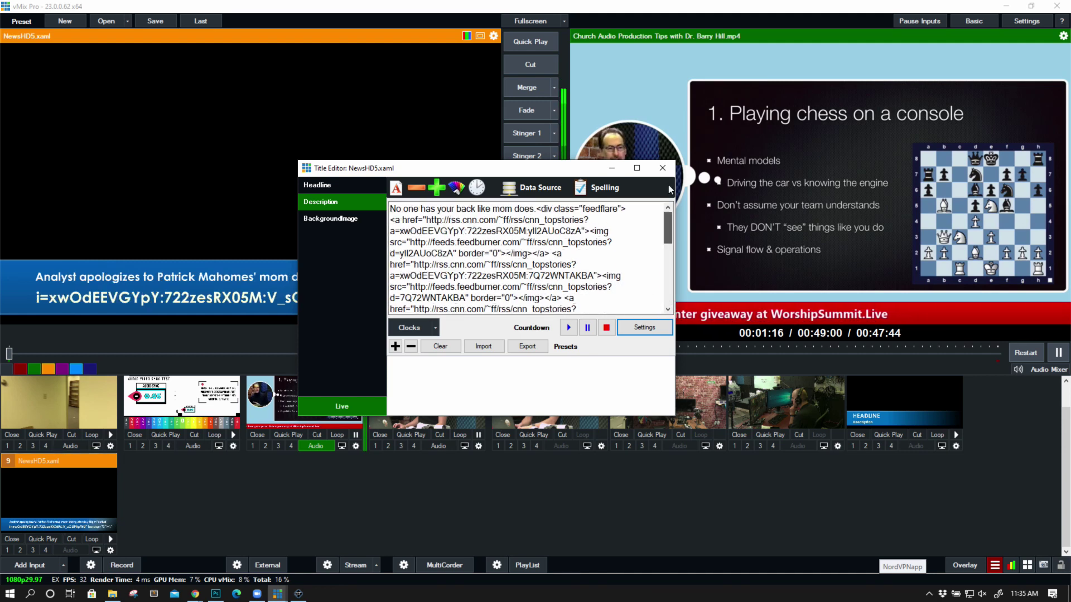
left_click(343, 186)
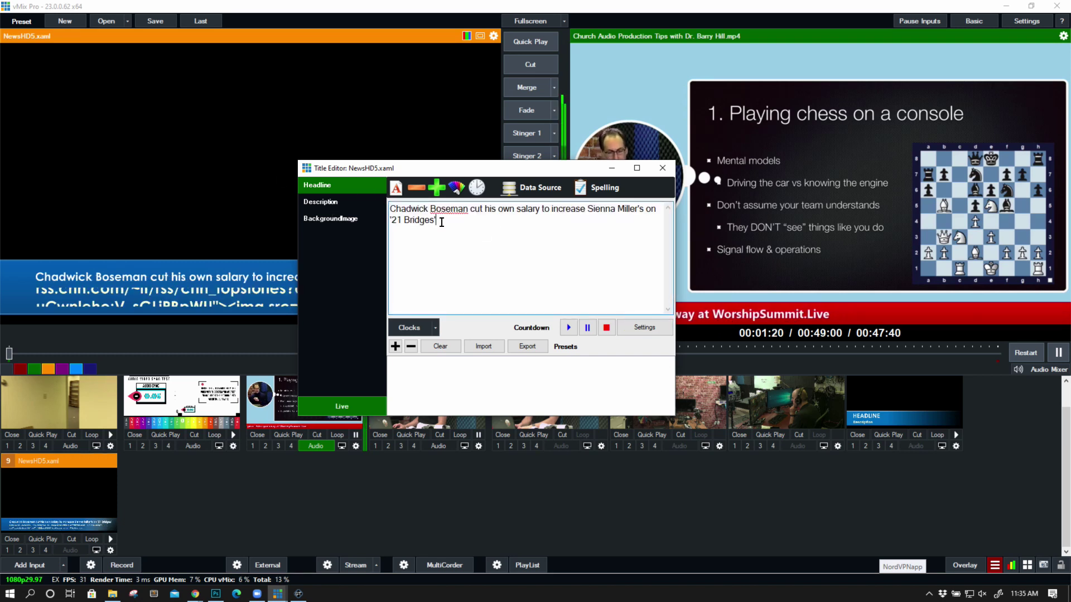
- Close the Title Editor and, in the Data Sources Manager, turn off Auto Next and Loop
left_click(666, 171)
left_click(997, 566)
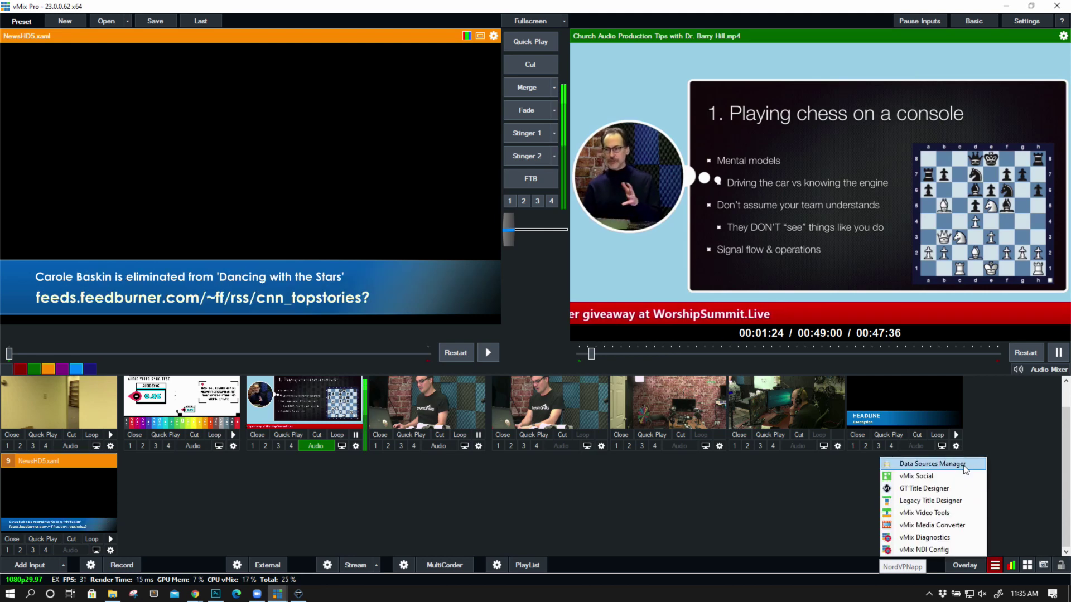
left_click(966, 463)
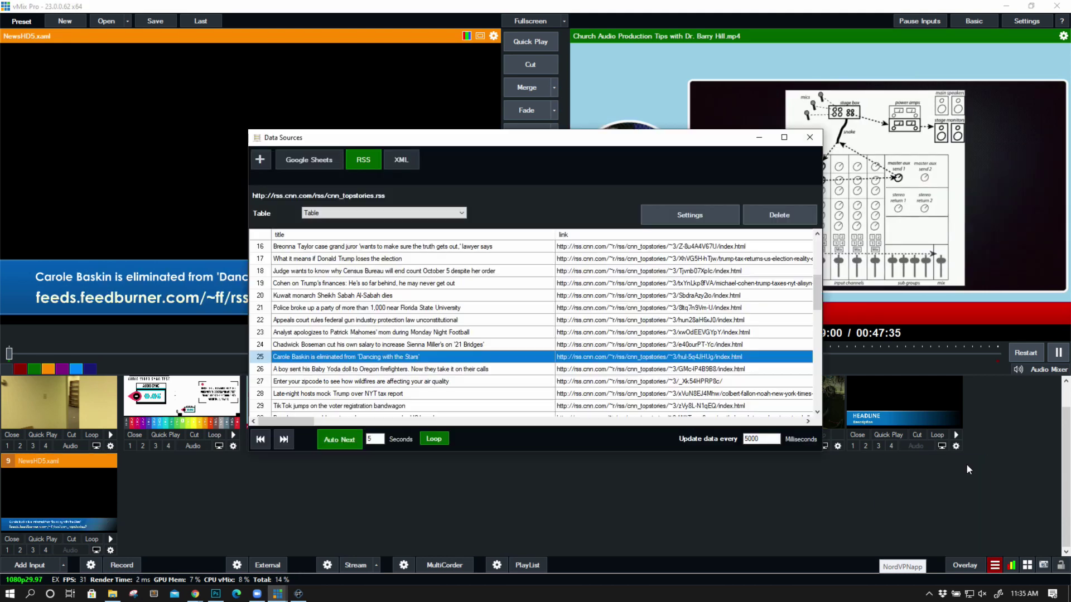
left_click(360, 438)
left_click(434, 439)
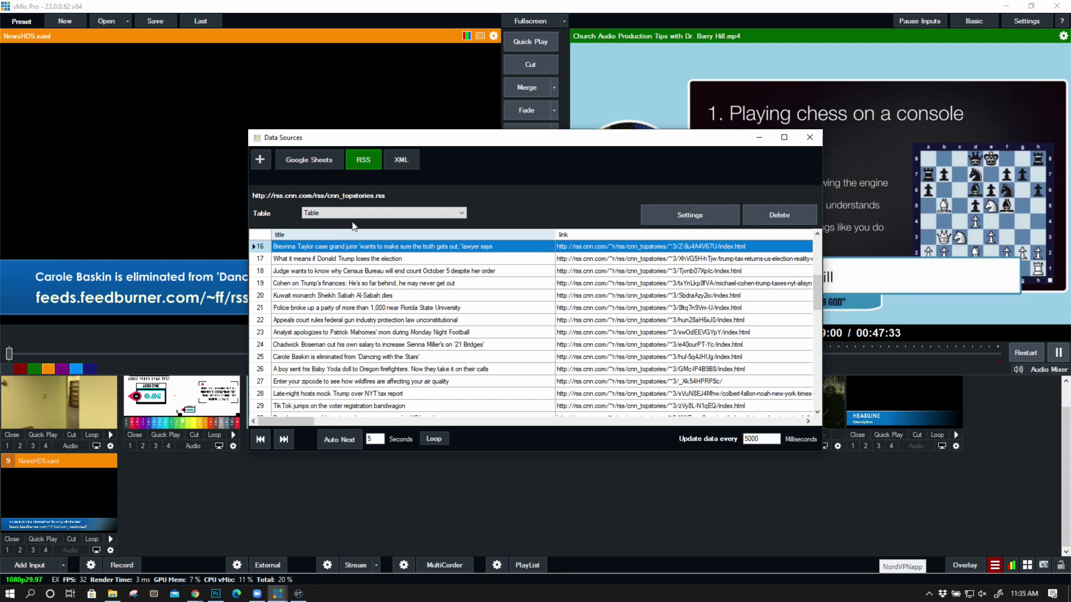
- Show CNN stories from rows 17, 18, 19 and 21 in the title, then view the Google Sheets source
left_click(351, 262)
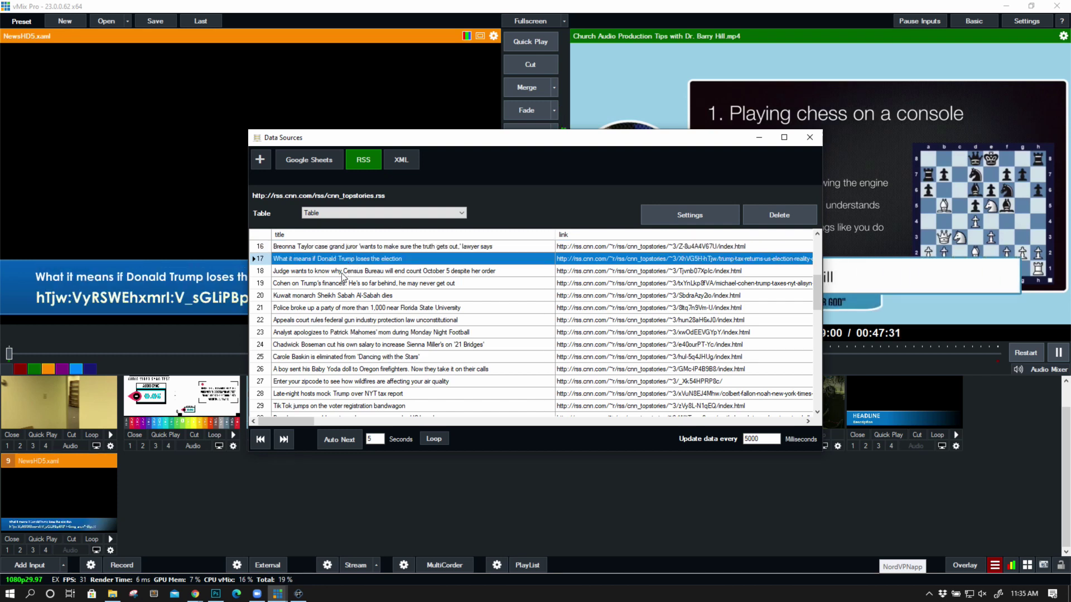
left_click(342, 273)
left_click(343, 287)
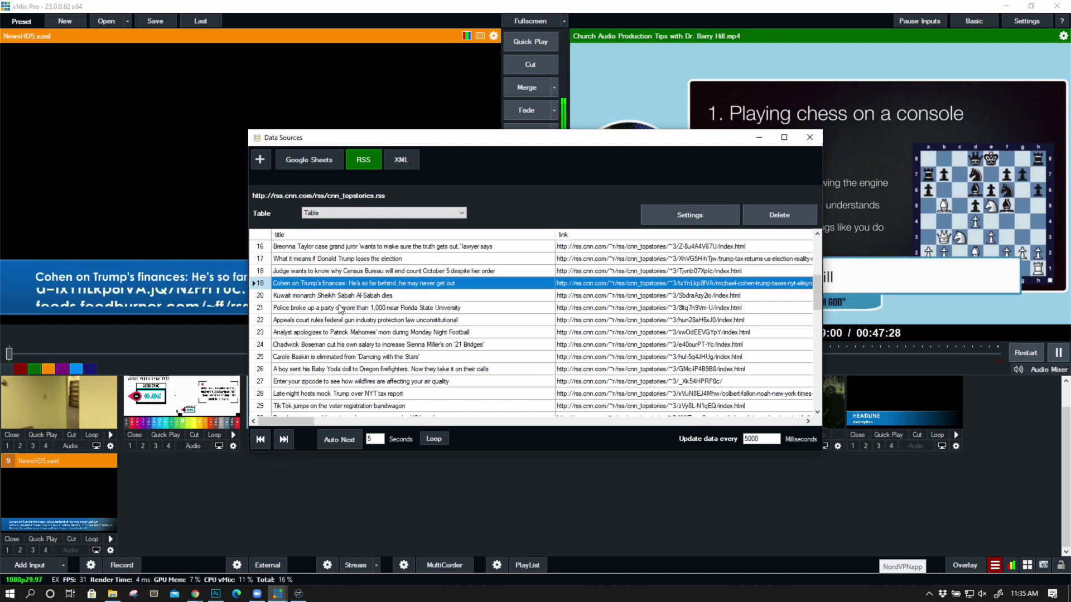
left_click(339, 308)
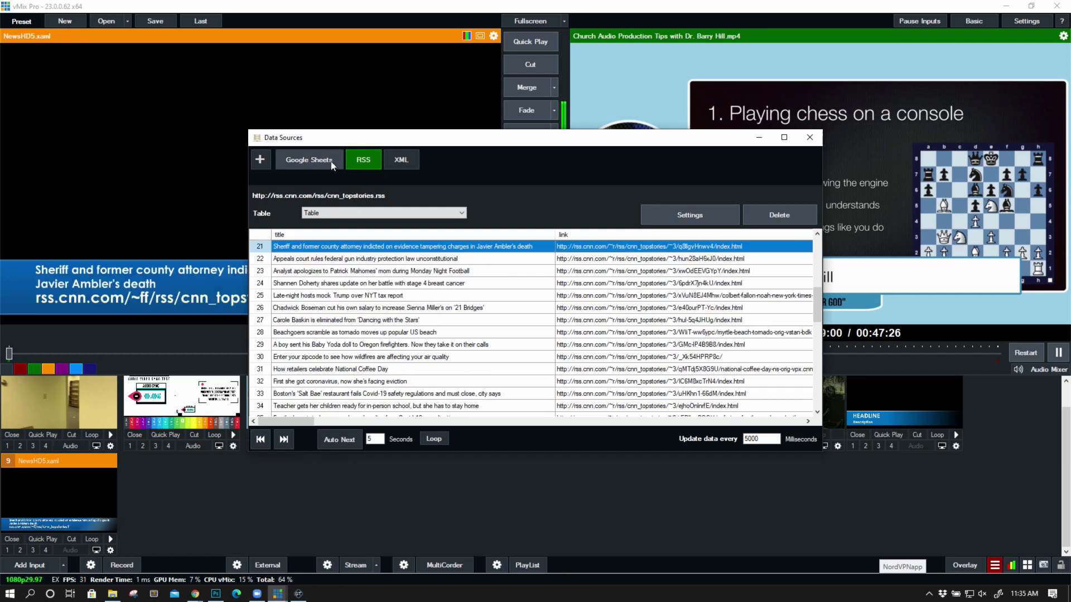
left_click(308, 160)
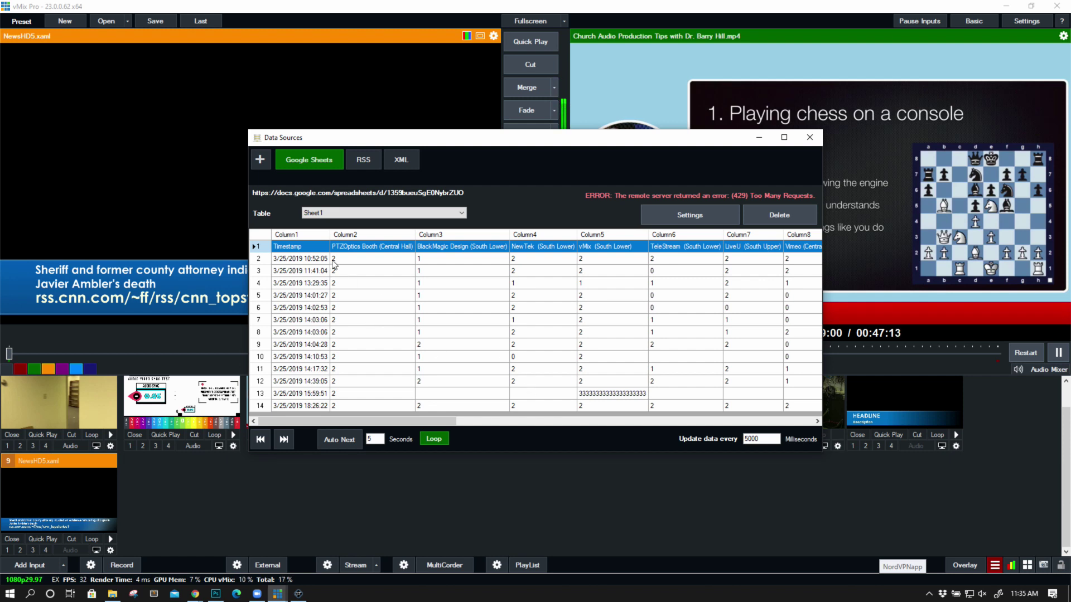
- Browse the addable source types and the XML, Google Sheets and CNN RSS sources, scrolling the RSS list to the top
left_click(259, 161)
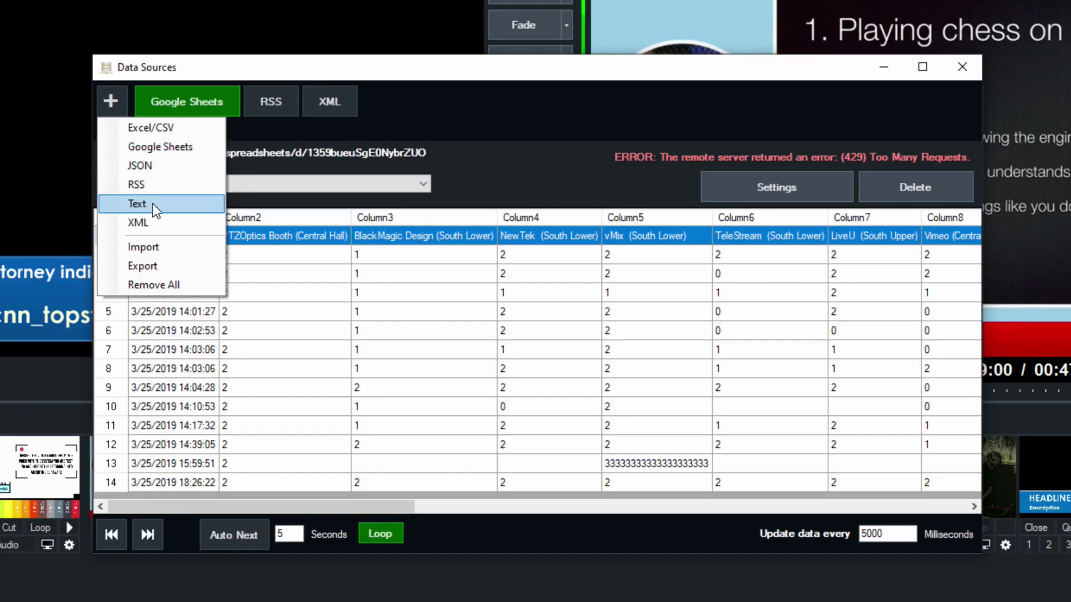
left_click(313, 103)
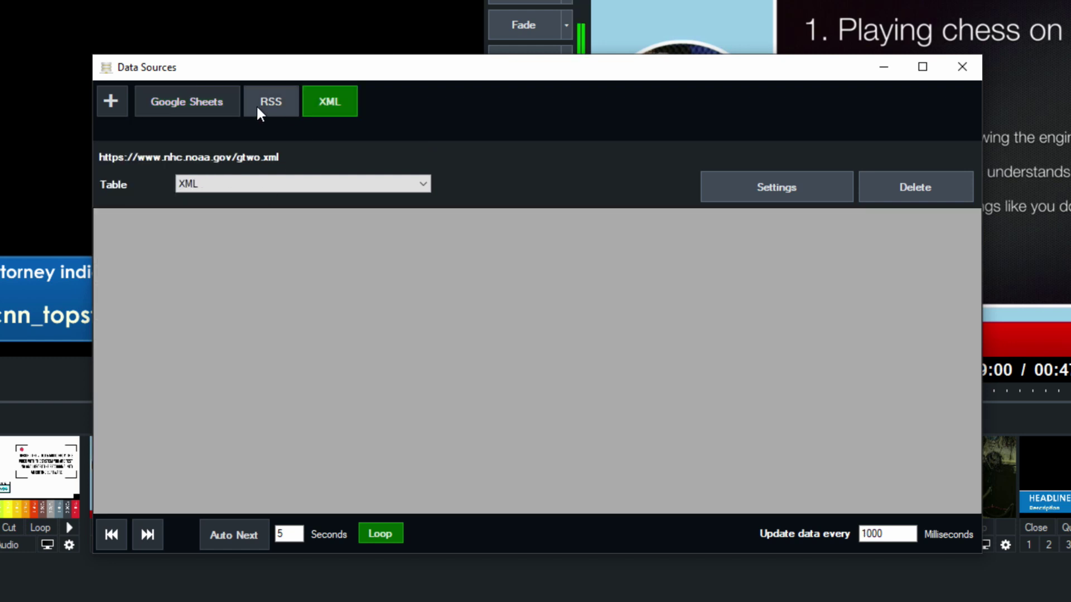
left_click(229, 105)
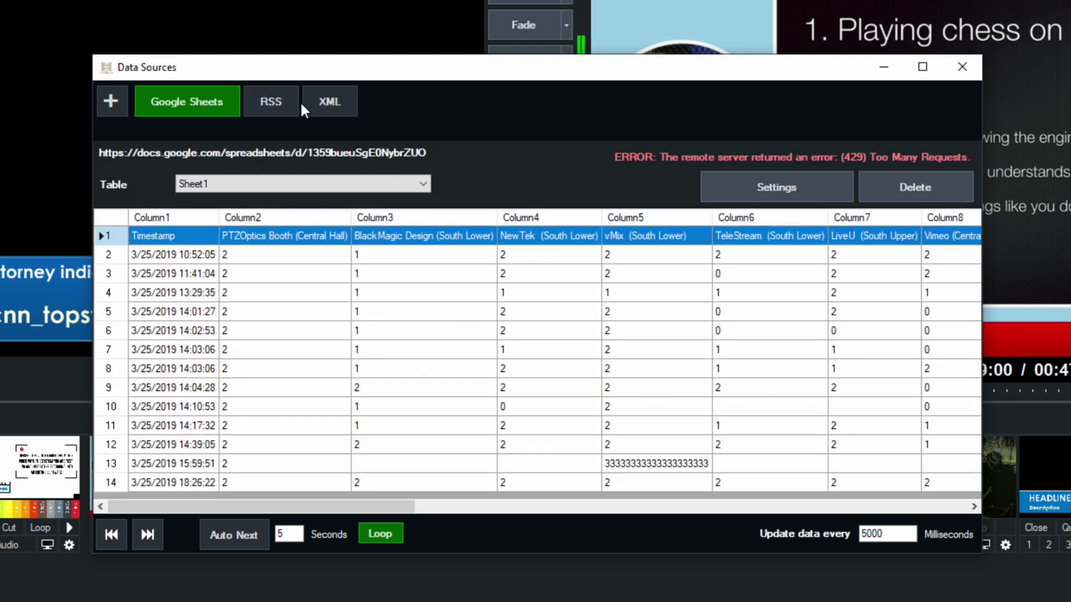
left_click(260, 102)
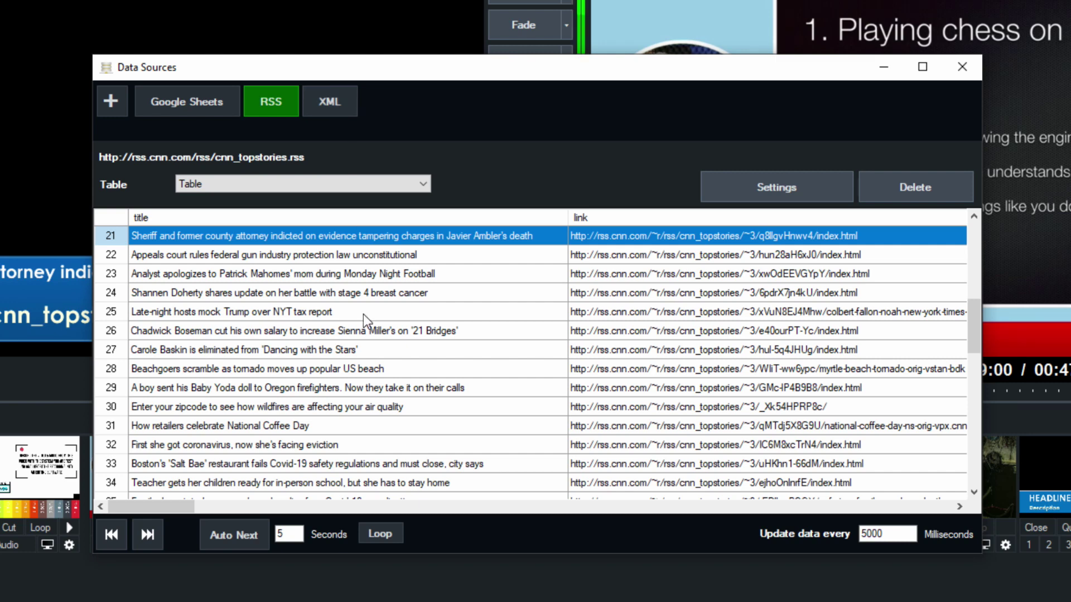
left_click_drag(964, 352, 961, 218)
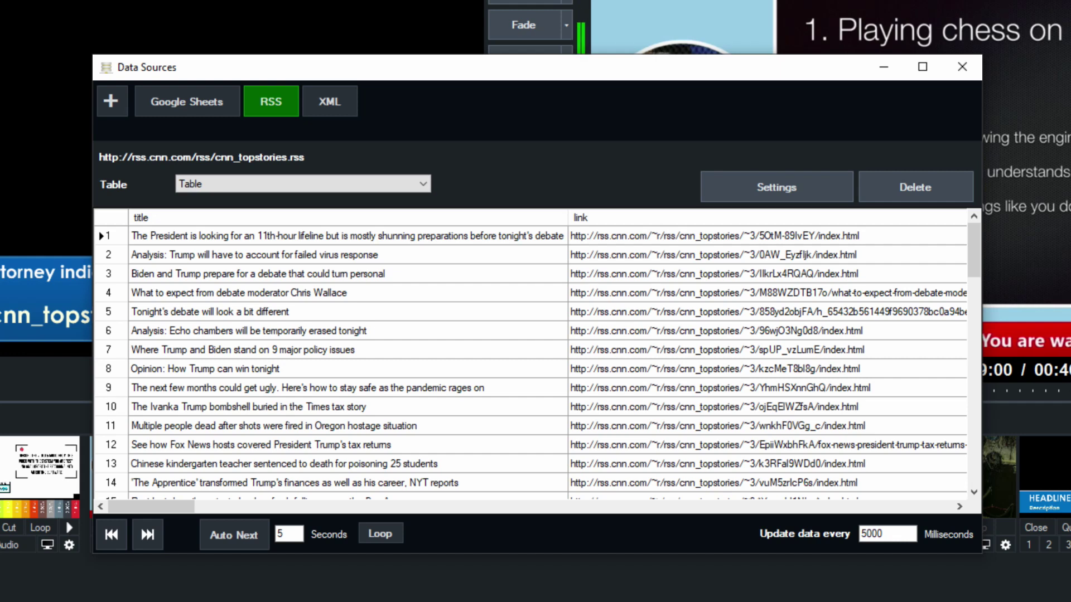
left_click(111, 101)
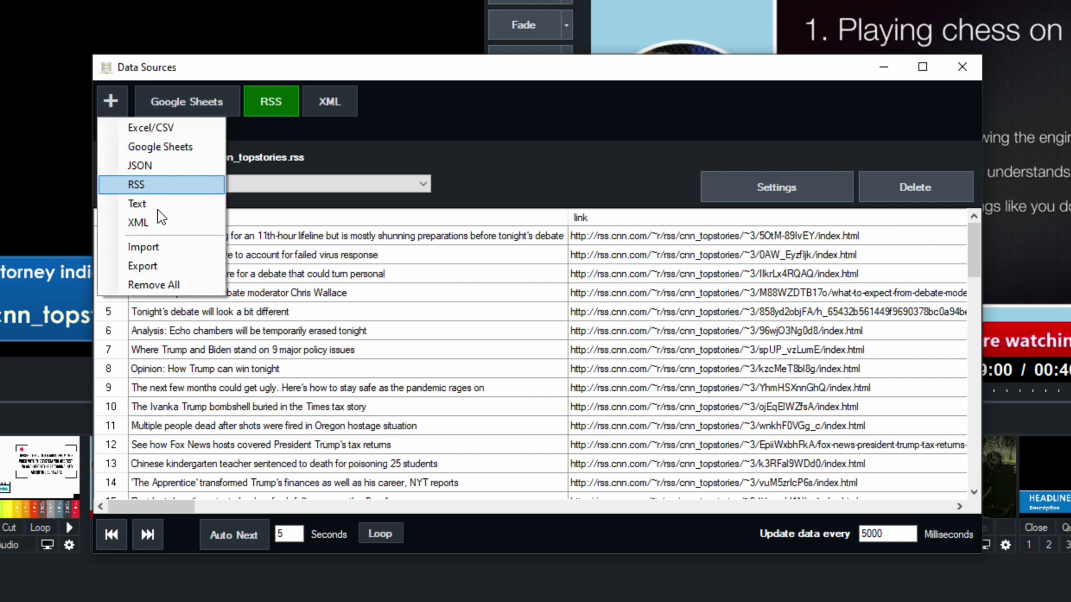
left_click(411, 74)
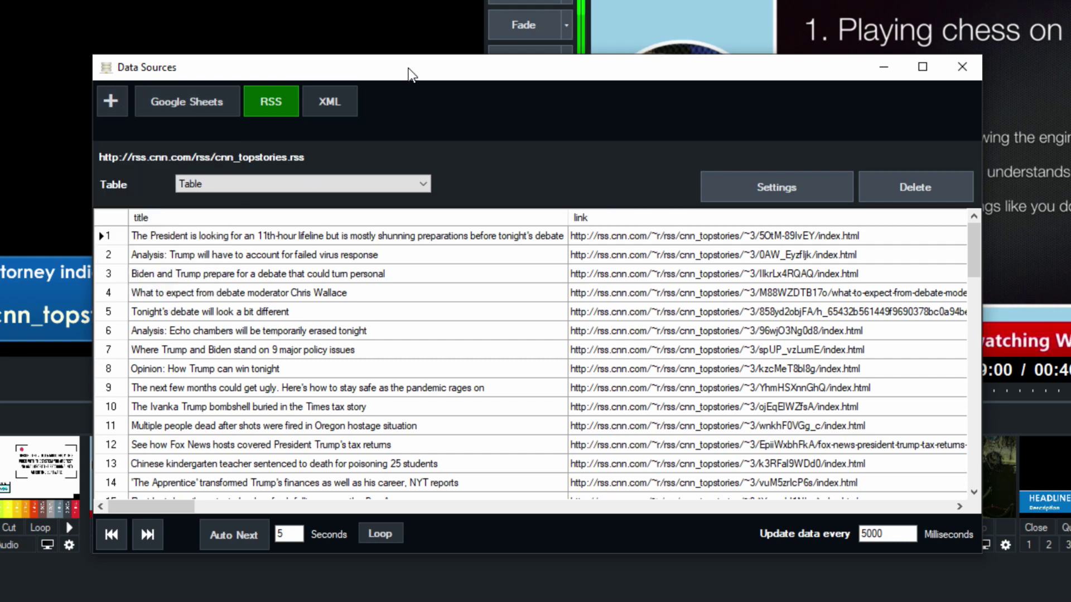
- Close the Data Sources window, leaving the NewsHD5 title previewing a CNN headline and link
left_click(962, 71)
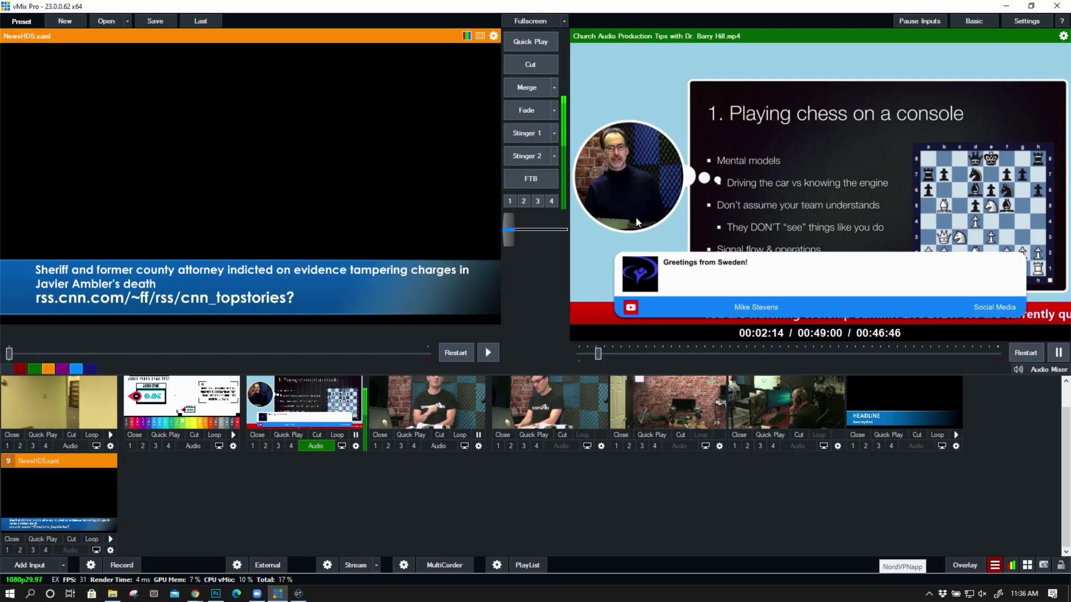